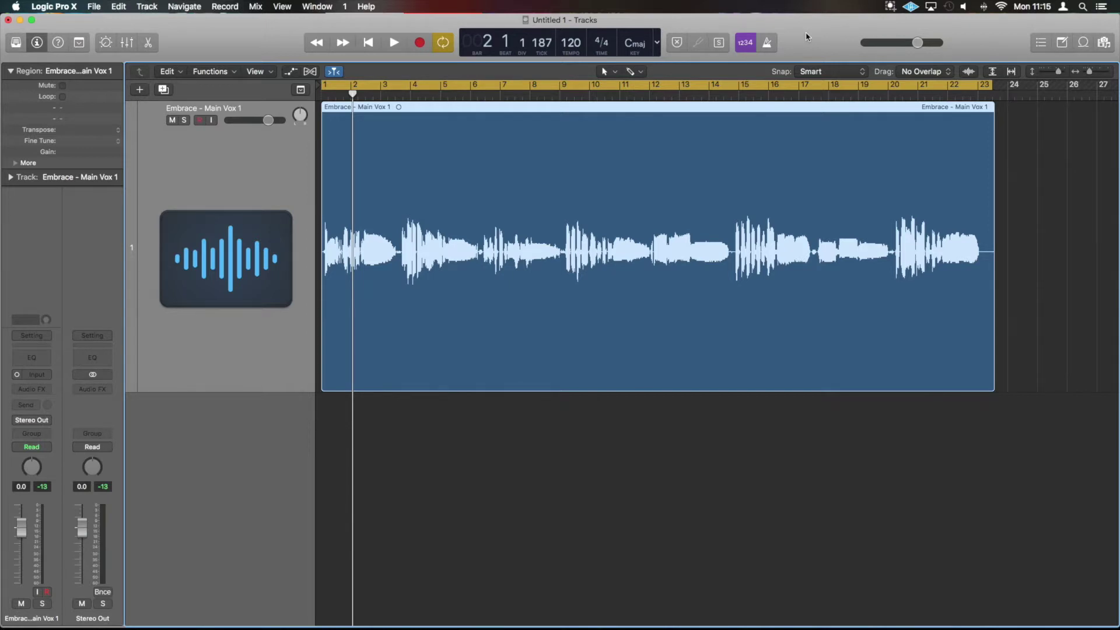
Audition the vocal, enable Flex on the Embrace - Main Vox 1 track, and show its flex mode list
{"action": "key", "text": "space"}
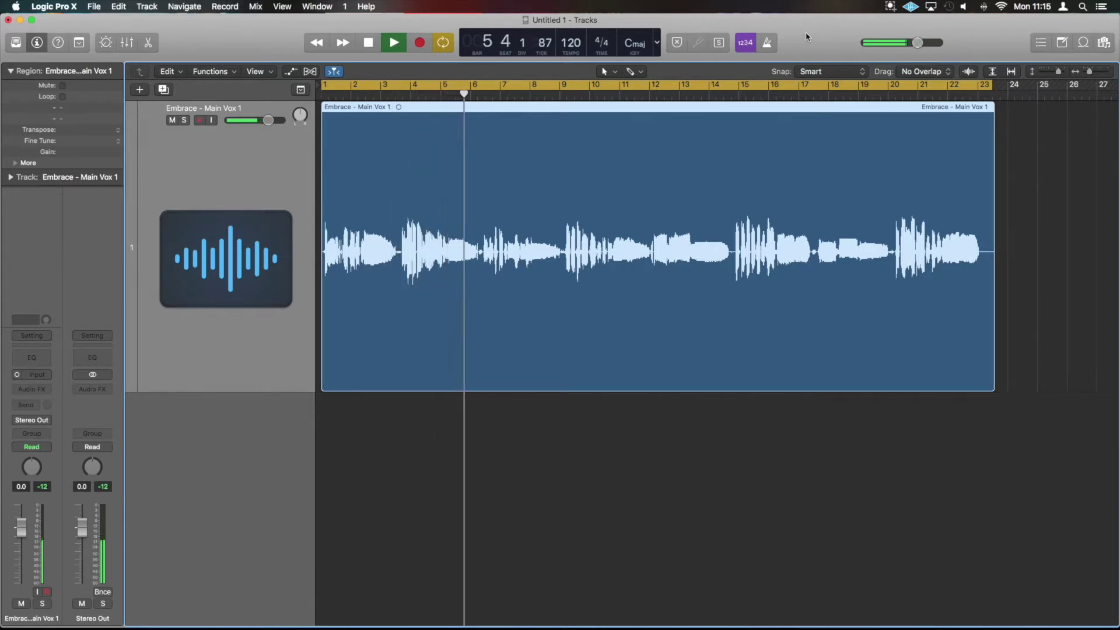
{"action": "key", "text": "space"}
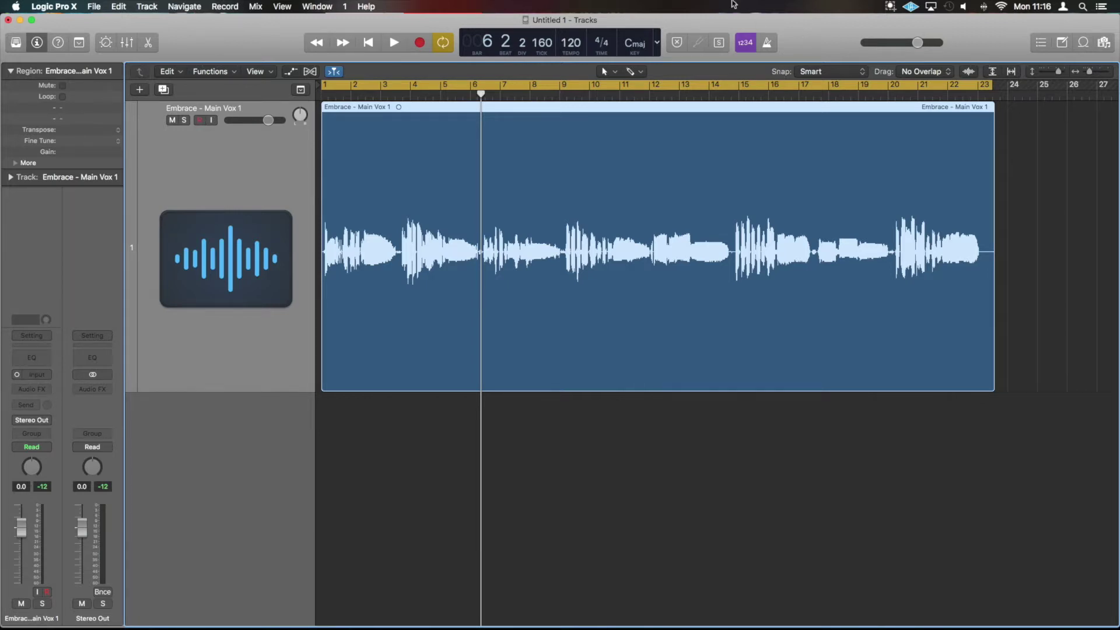
{"action": "left_click", "coordinate": [310, 71]}
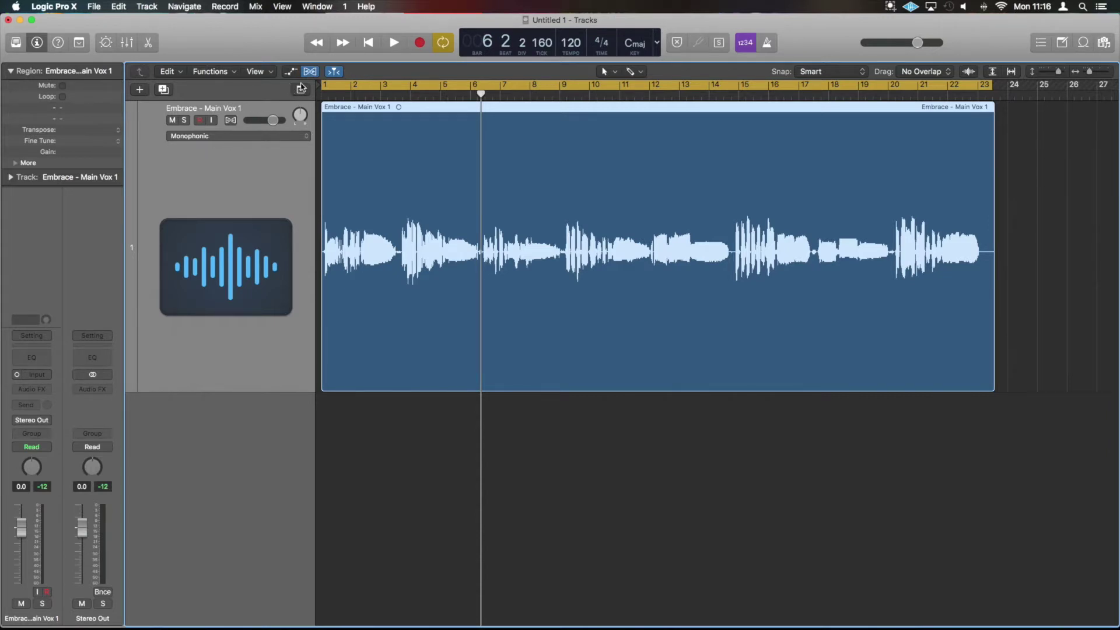
{"action": "left_click", "coordinate": [231, 122]}
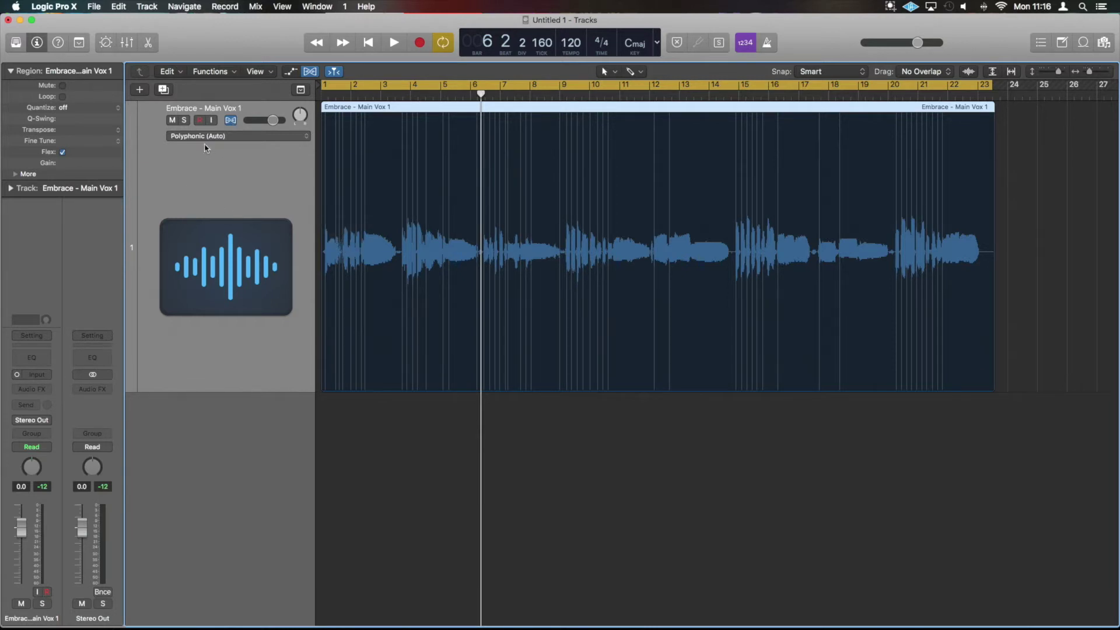
{"action": "left_click", "coordinate": [238, 136]}
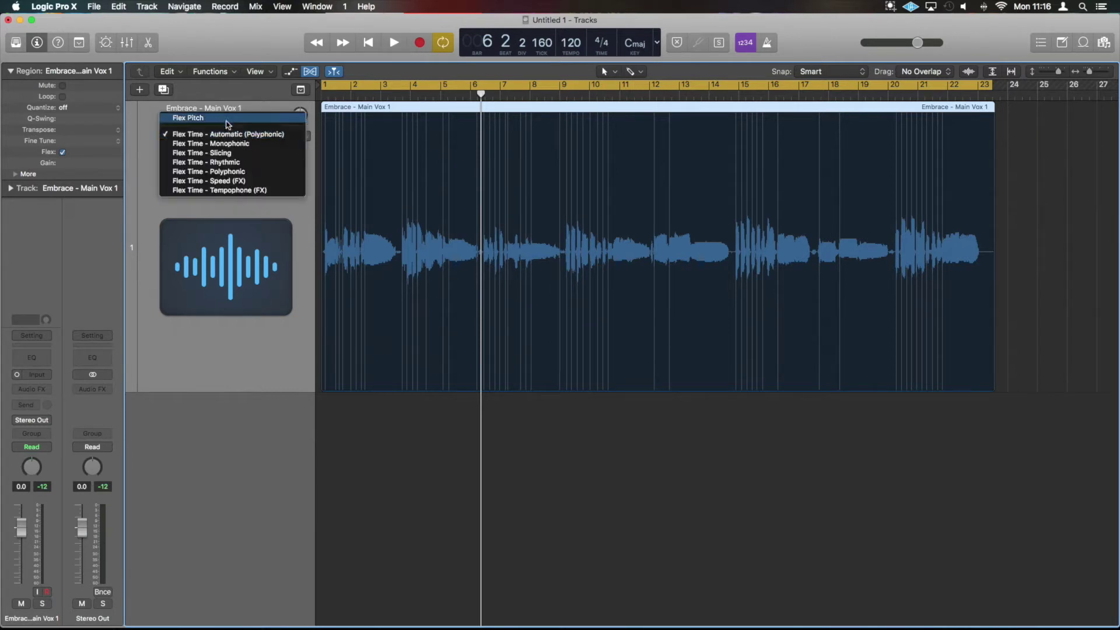
Switch the vocal track to Flex Pitch, play it back, and zoom in horizontally on the notes
{"action": "left_click", "coordinate": [223, 118]}
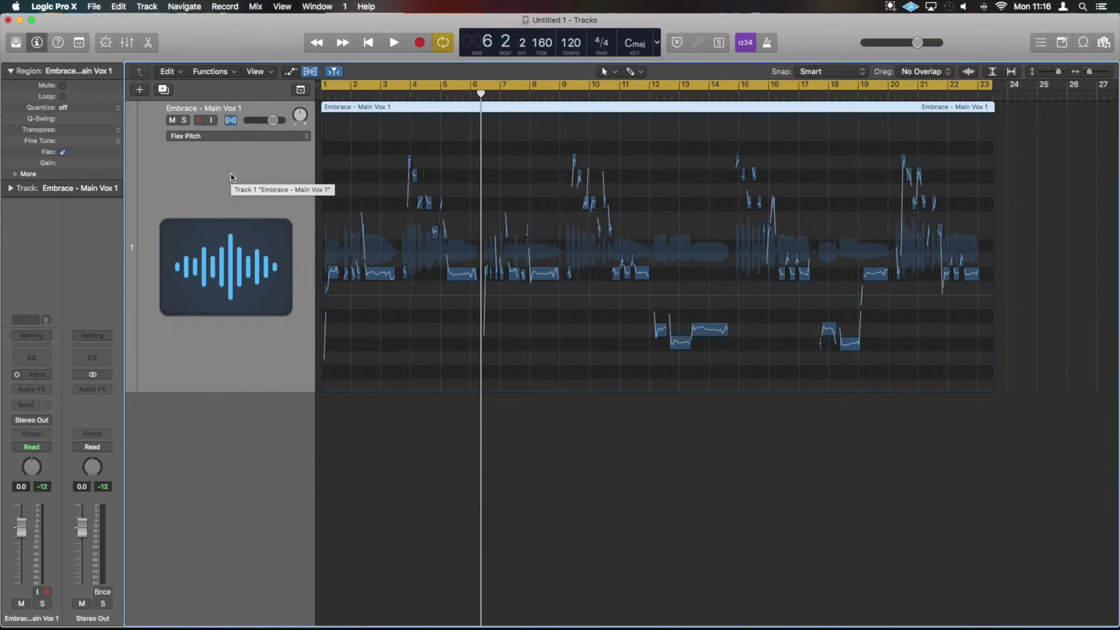
{"action": "key", "text": "space"}
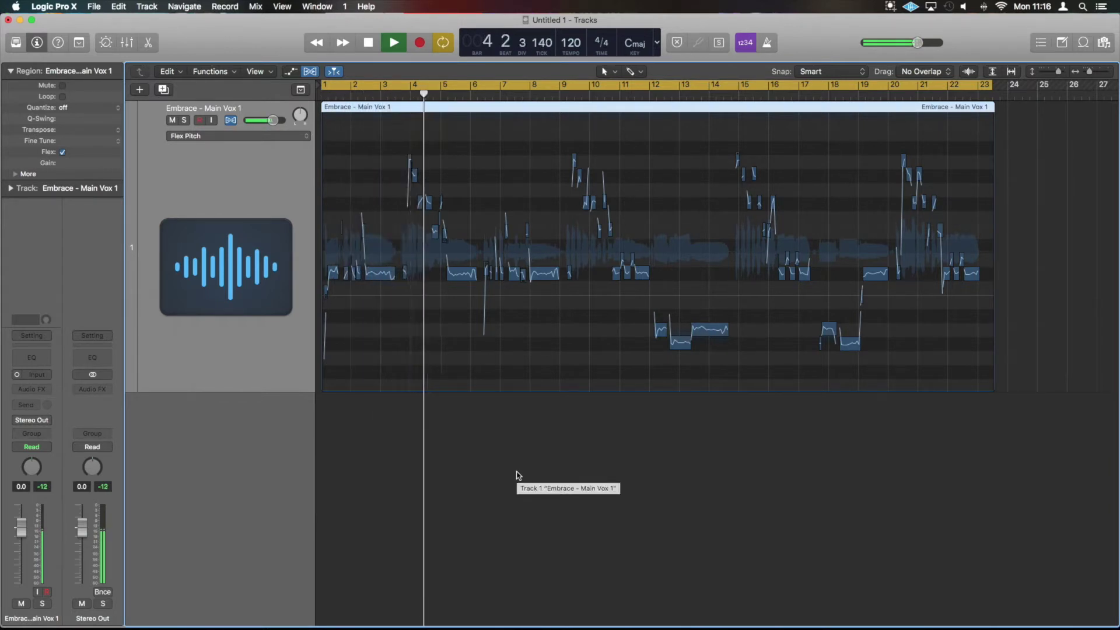
{"action": "key", "text": "space"}
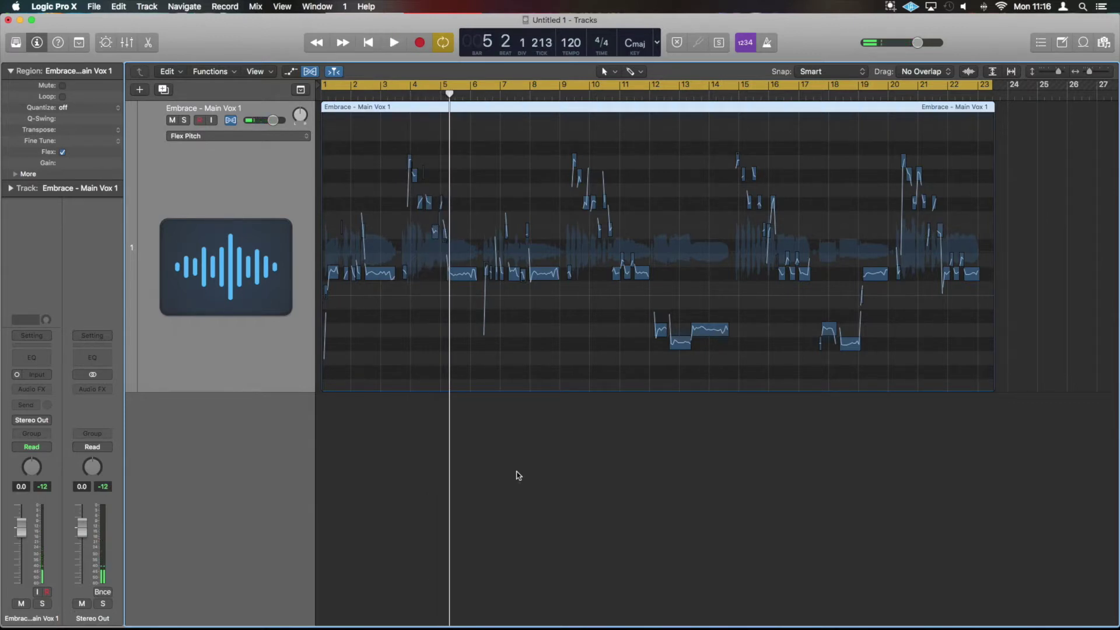
{"action": "mouse_move", "coordinate": [460, 272]}
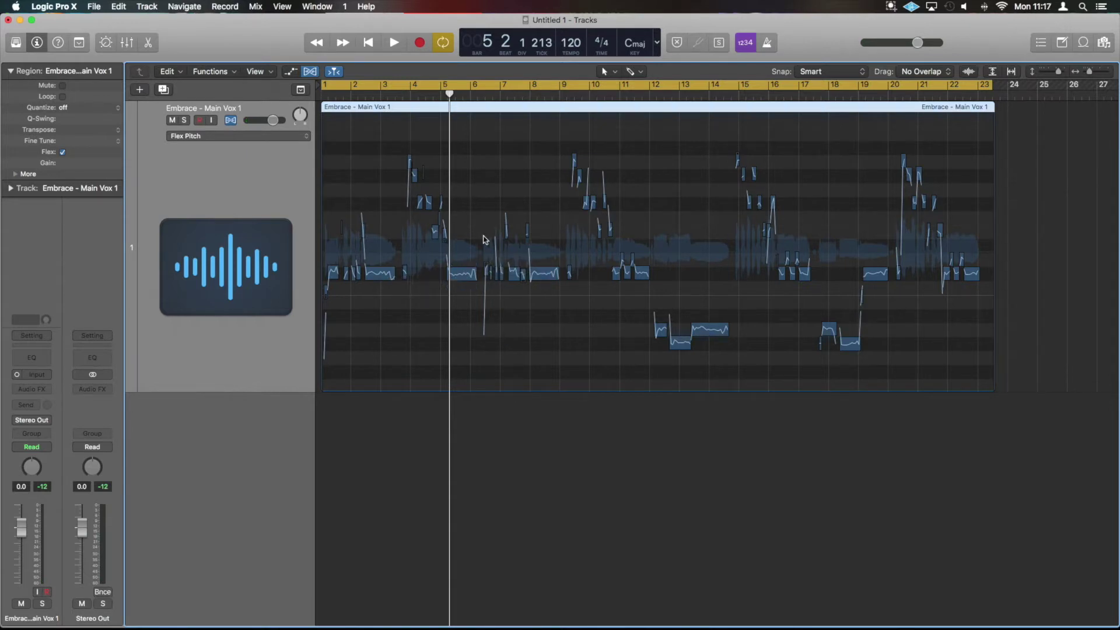
{"action": "key", "text": "super+Right"}
{"action": "key", "text": "super+Right"}
{"action": "key", "text": "super+Right"}
{"action": "key", "text": "super+Right"}
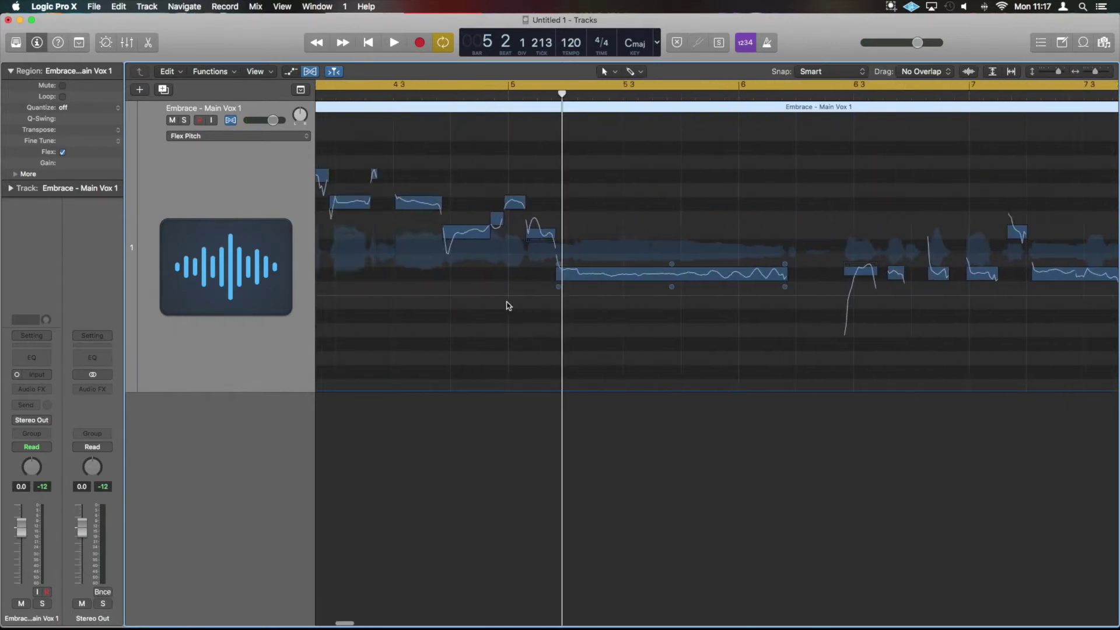
Enlarge the track height and play the vocal from the song start
{"action": "key", "text": "super+Down"}
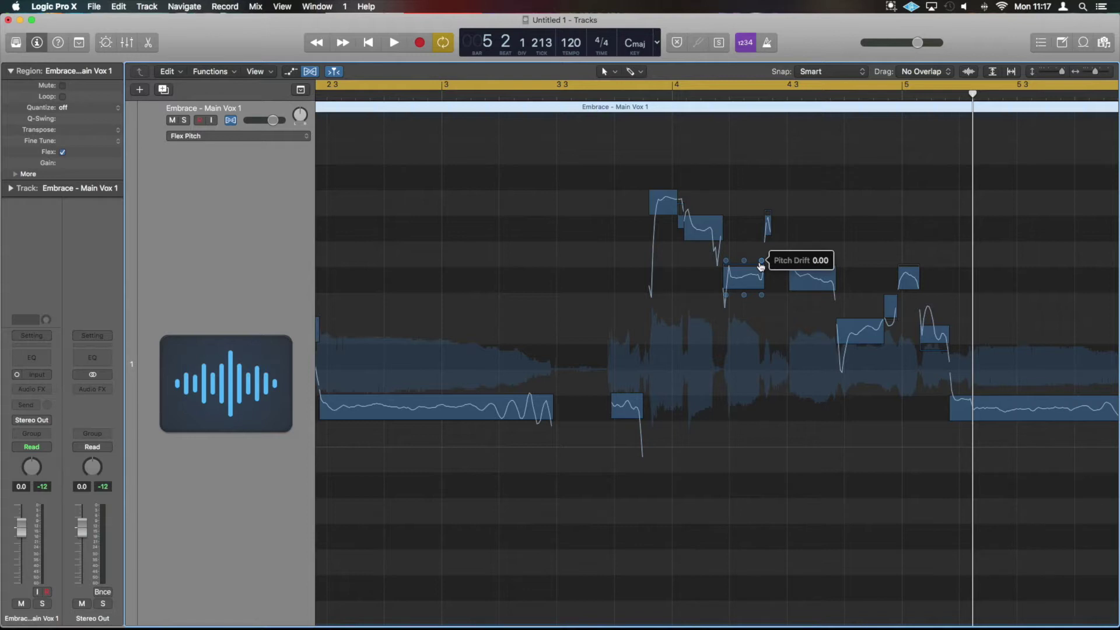
{"action": "scroll", "coordinate": [761, 266], "scroll_direction": "left", "scroll_amount": 2}
{"action": "key", "text": "space"}
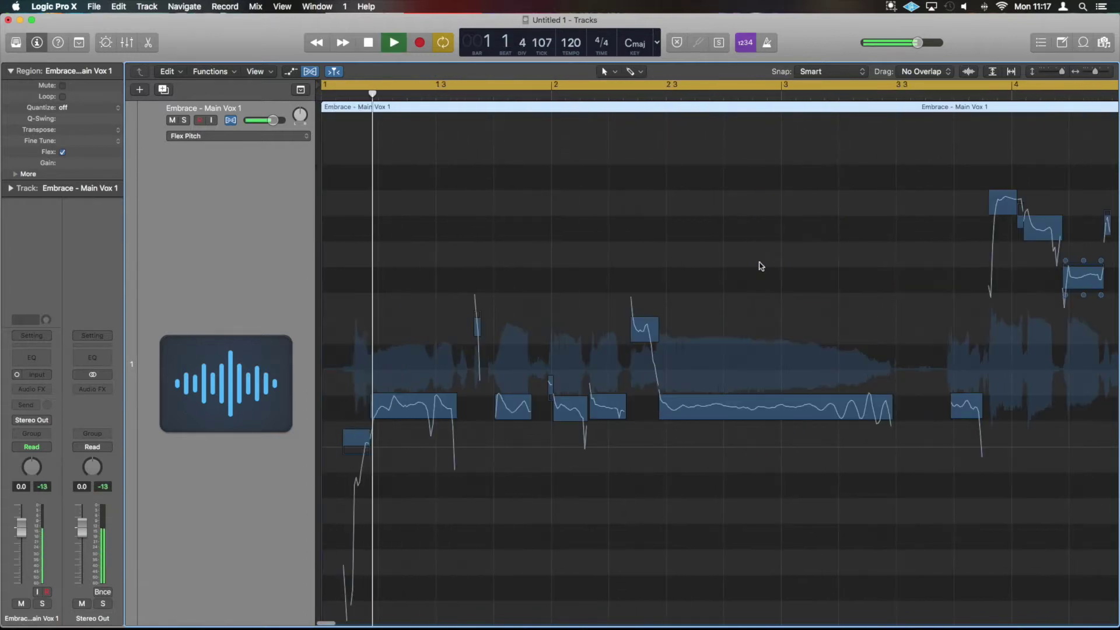
{"action": "scroll", "coordinate": [761, 267], "scroll_direction": "right", "scroll_amount": 2}
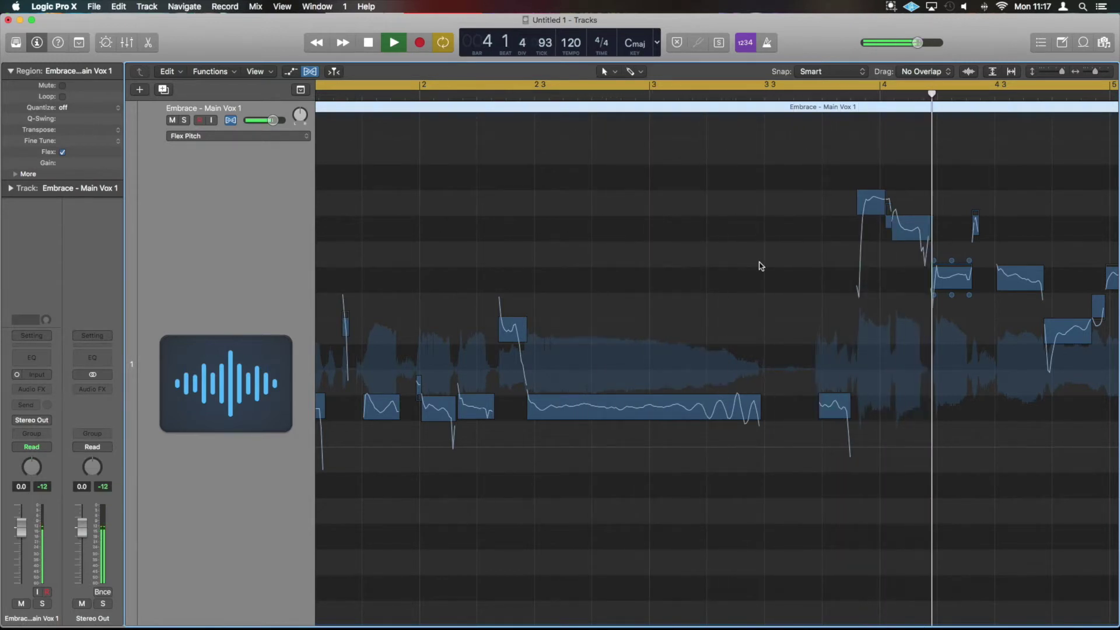
{"action": "scroll", "coordinate": [761, 267], "scroll_direction": "right", "scroll_amount": 4}
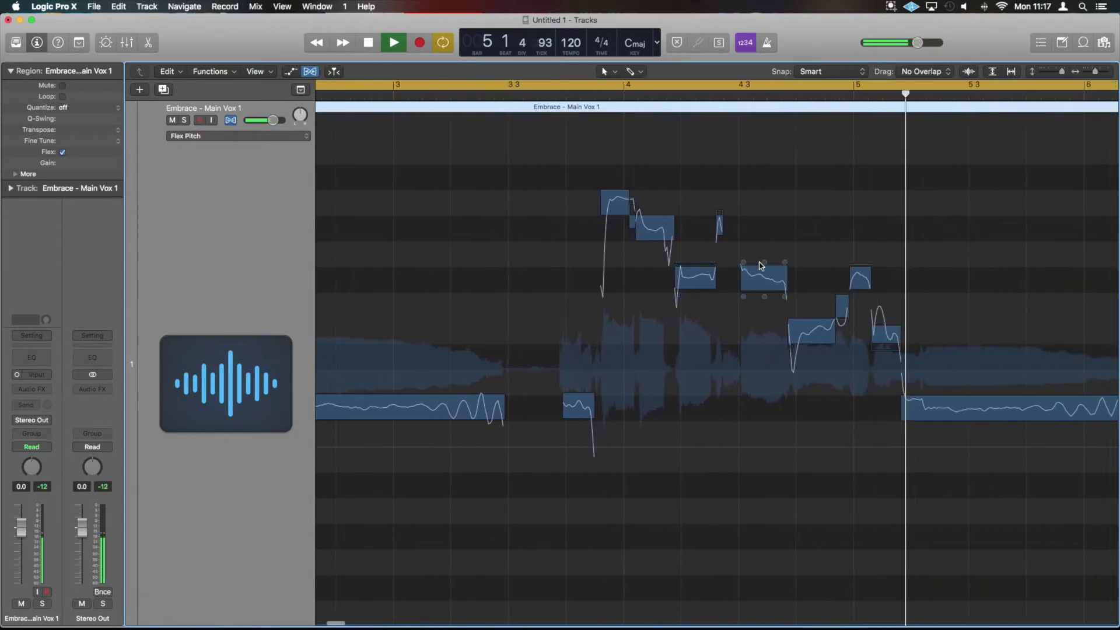
{"action": "key", "text": "space"}
Select the short note just after bar 4 and loop bars 4 to 5
{"action": "left_click", "coordinate": [684, 279]}
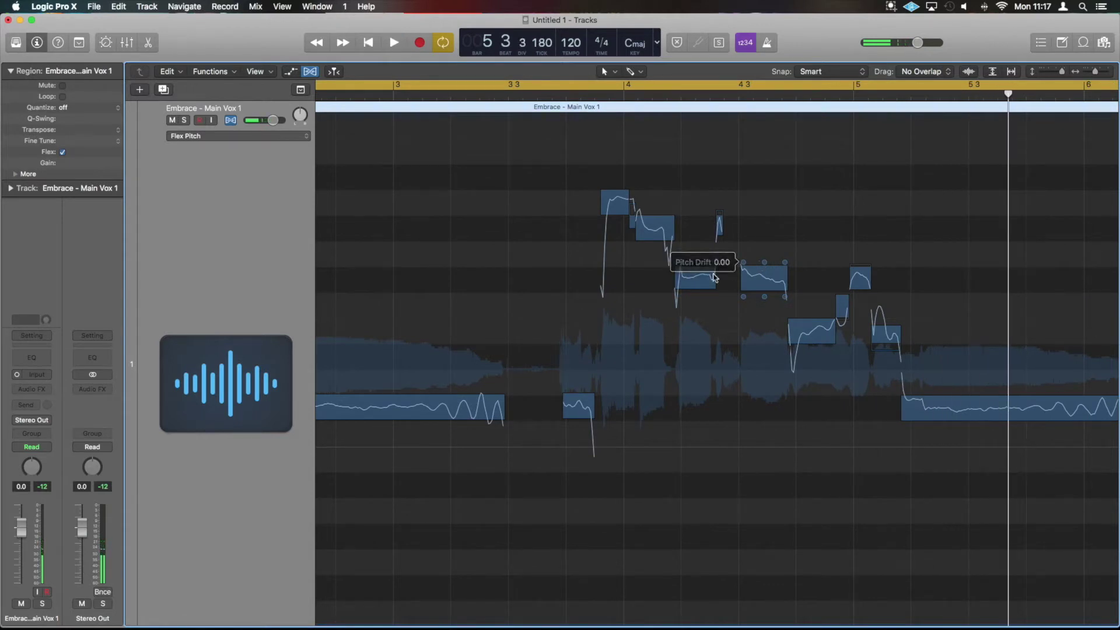
{"action": "left_click_drag", "start_coordinate": [651, 85], "coordinate": [856, 94]}
{"action": "key", "text": "space"}
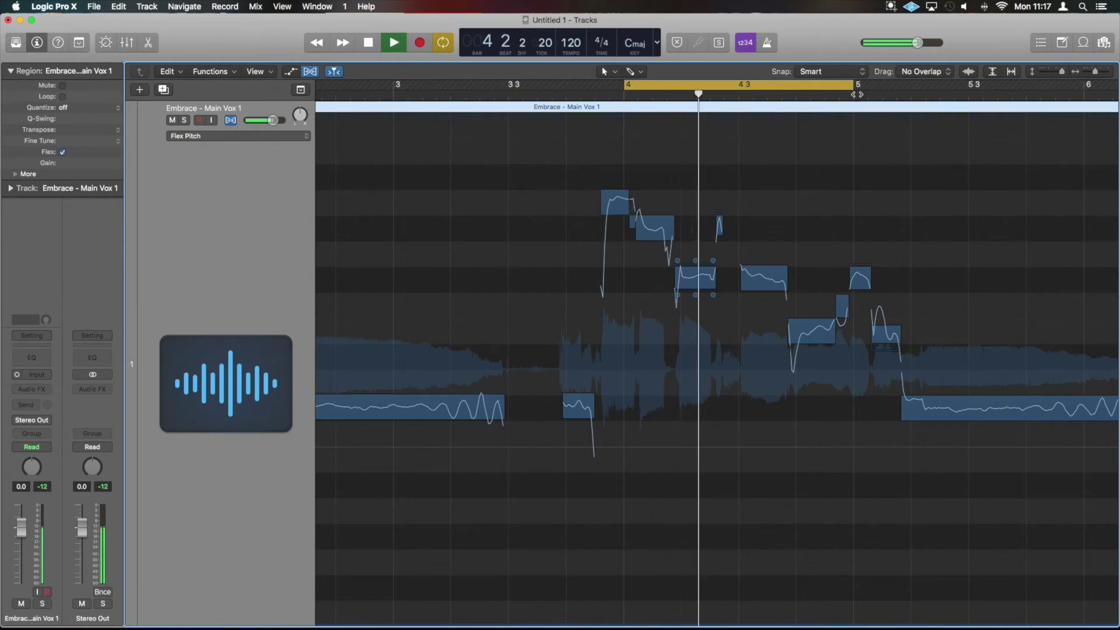
{"action": "key", "text": "space"}
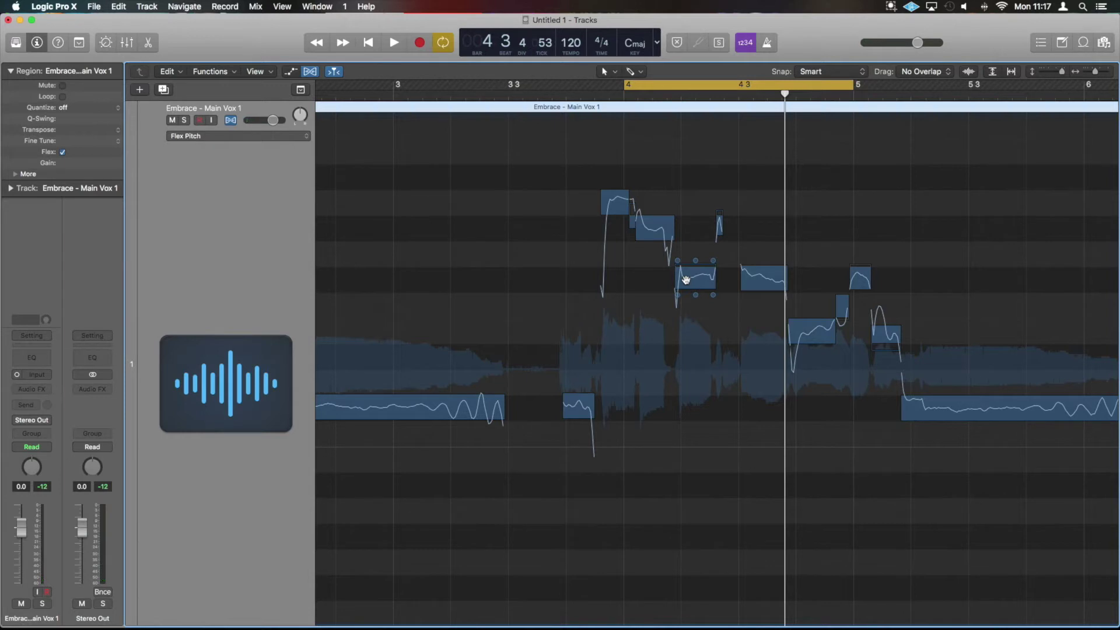
Lower that note's fine pitch from 11 to 9 and audition the loop
{"action": "left_click", "coordinate": [694, 263]}
{"action": "left_click_drag", "start_coordinate": [694, 263], "coordinate": [697, 283]}
{"action": "left_click", "coordinate": [696, 273]}
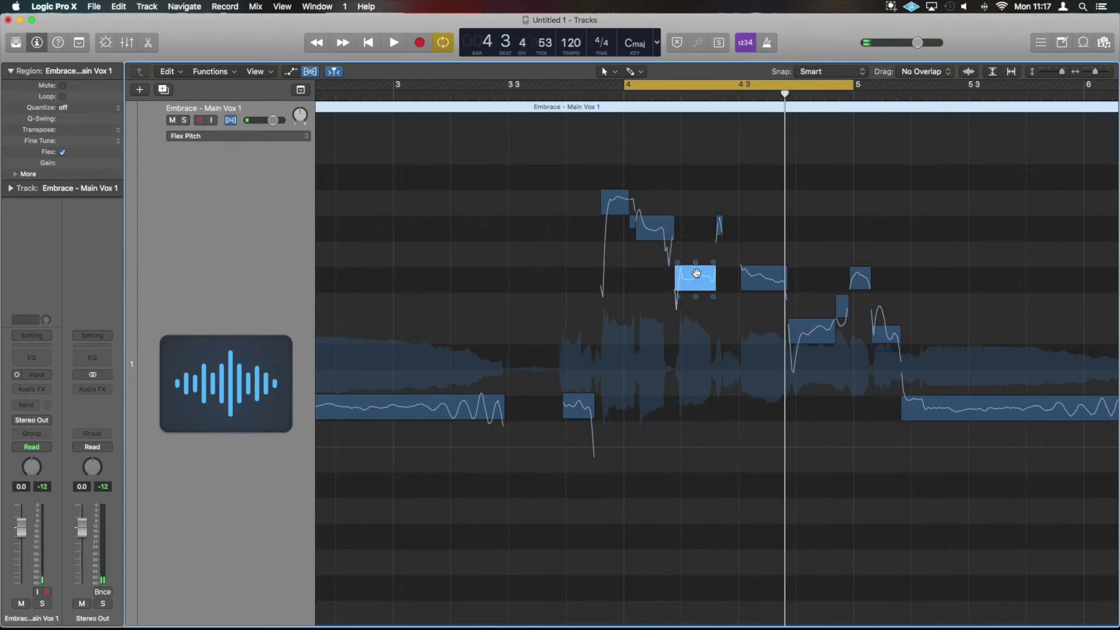
{"action": "key", "text": "space"}
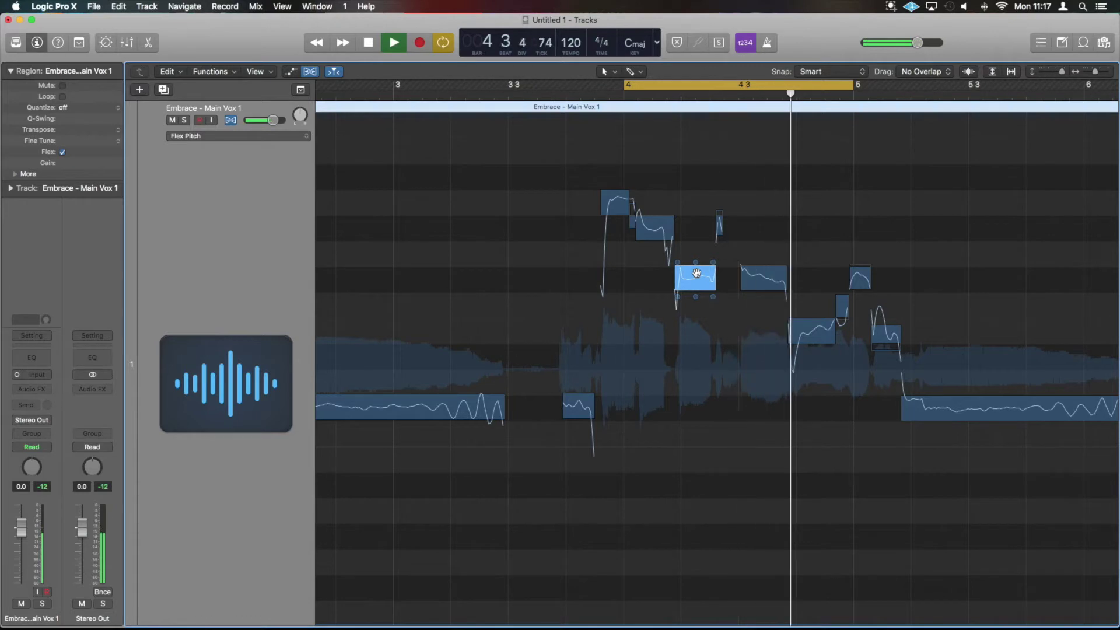
{"action": "key", "text": "space"}
{"action": "key", "text": "space"}
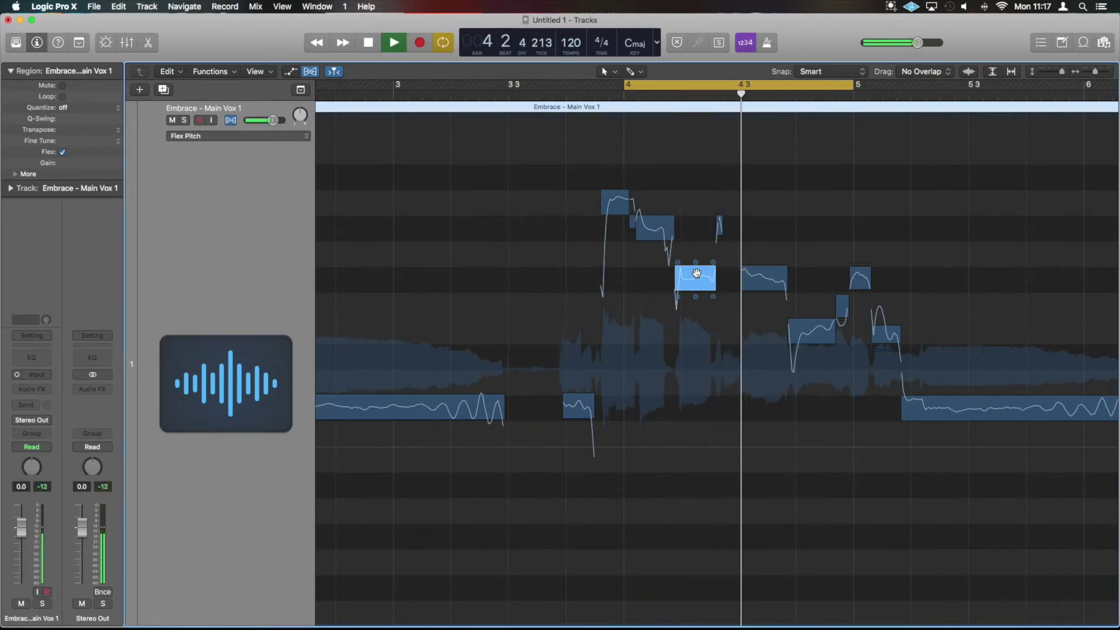
{"action": "key", "text": "space"}
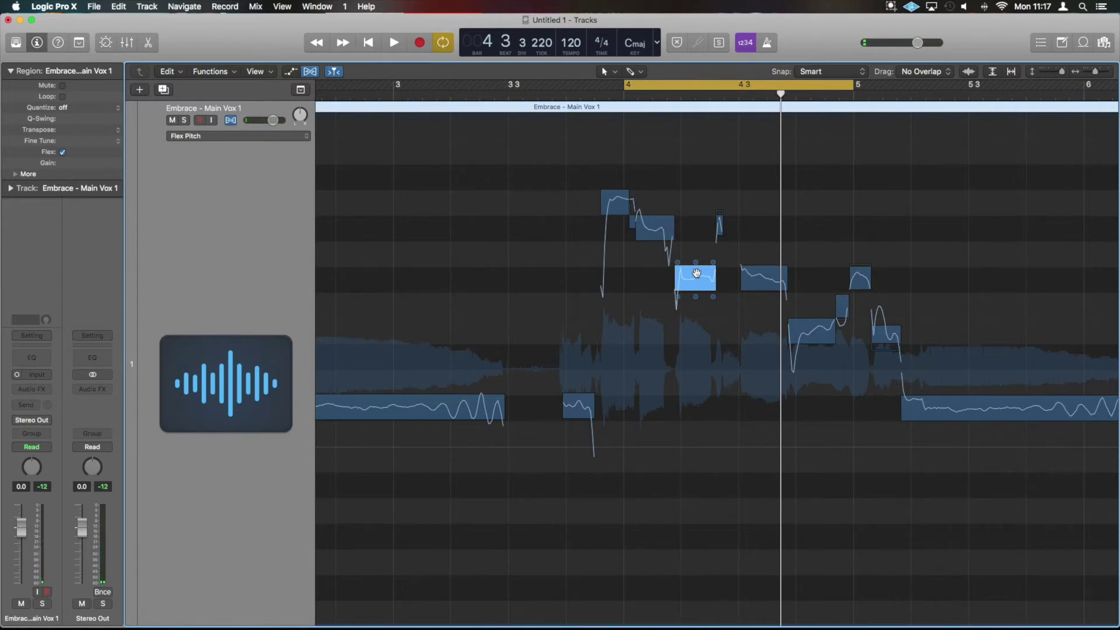
{"action": "key", "text": "space"}
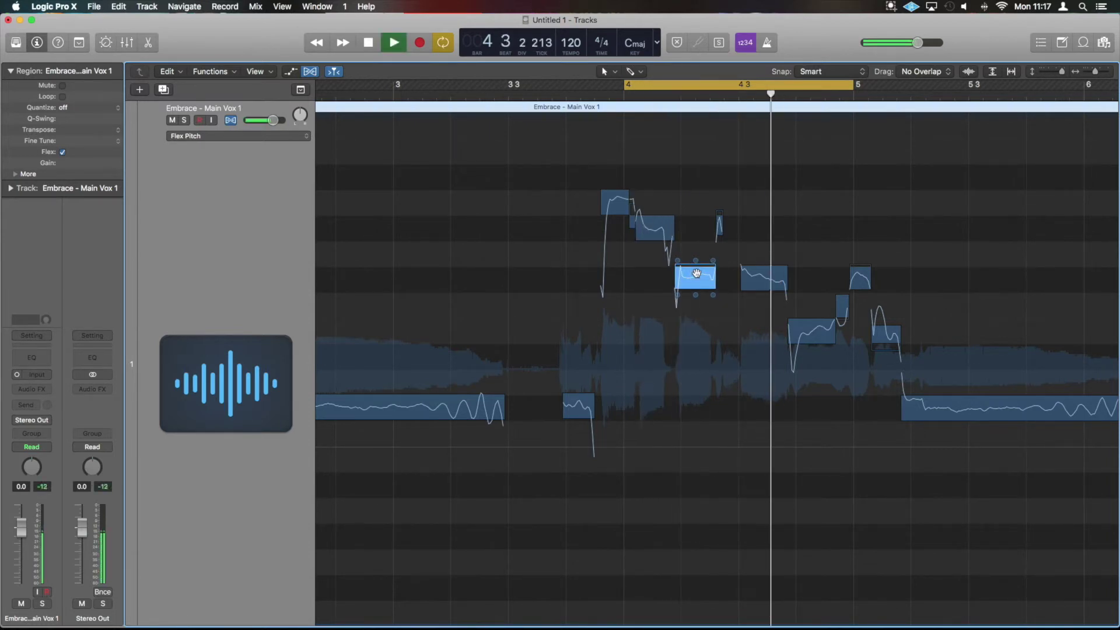
{"action": "key", "text": "space"}
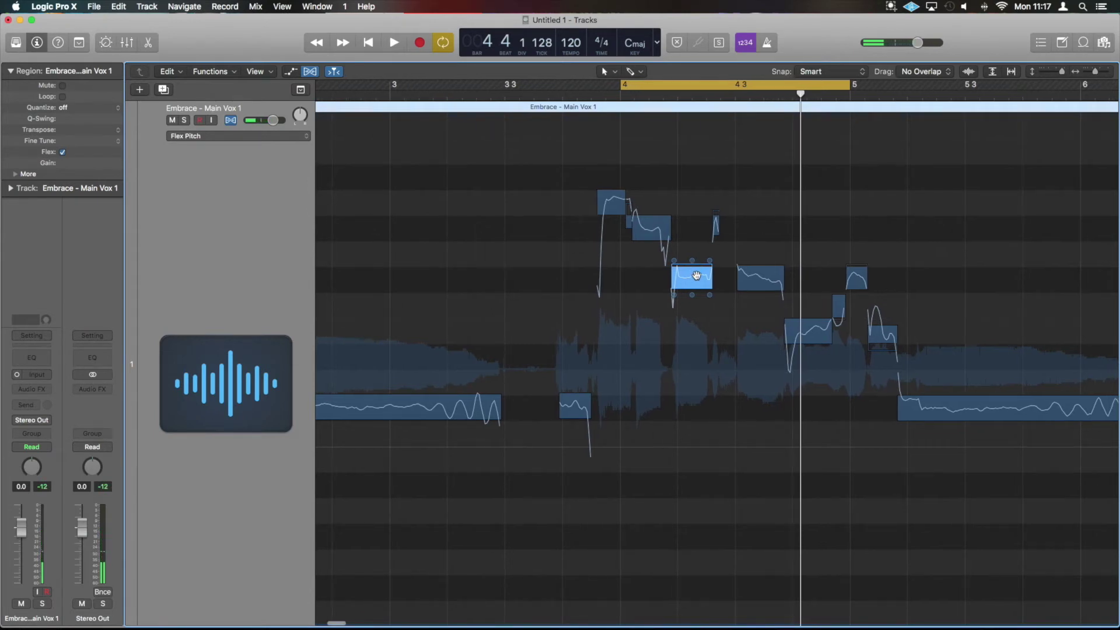
Lower the note's fine pitch further to 8 and audition the result
{"action": "left_click_drag", "start_coordinate": [691, 261], "coordinate": [694, 286]}
{"action": "key", "text": "space"}
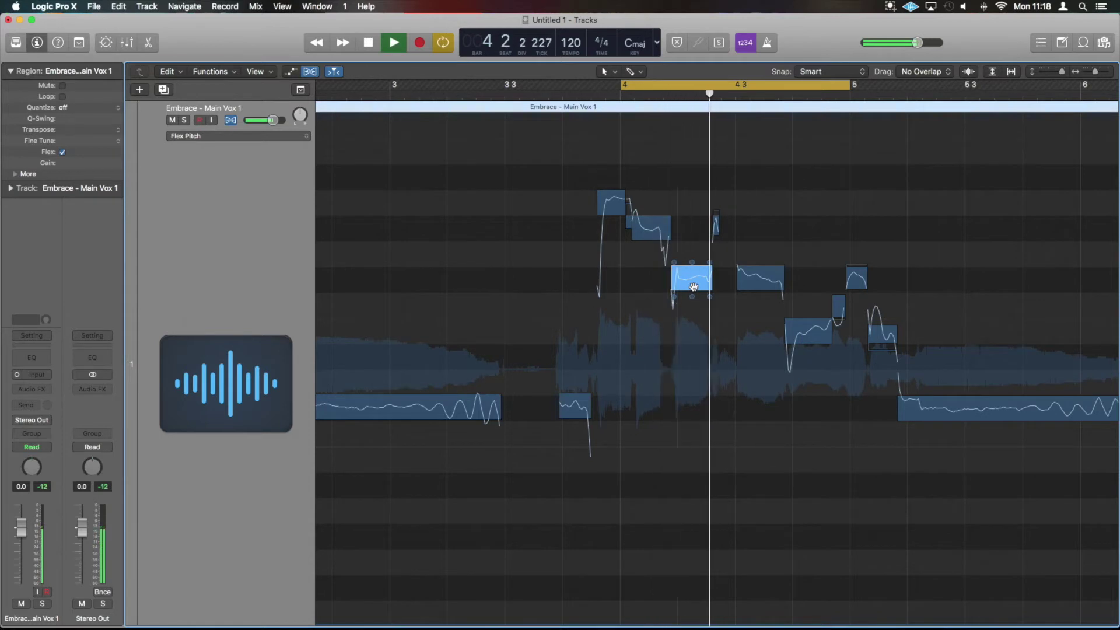
{"action": "key", "text": "space"}
{"action": "key", "text": "super+Right"}
{"action": "key", "text": "super+Right"}
{"action": "key", "text": "super+Right"}
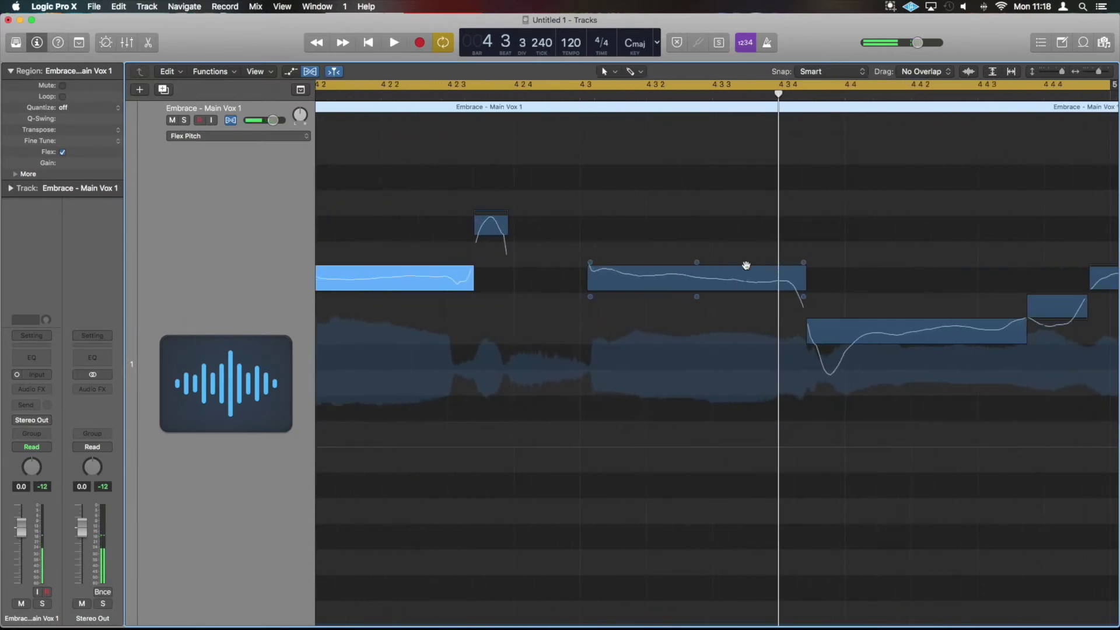
Reduce the pitch drift at the note's end to 0.04, play it, and zoom out to the whole region
{"action": "scroll", "coordinate": [746, 265], "scroll_direction": "left", "scroll_amount": 5}
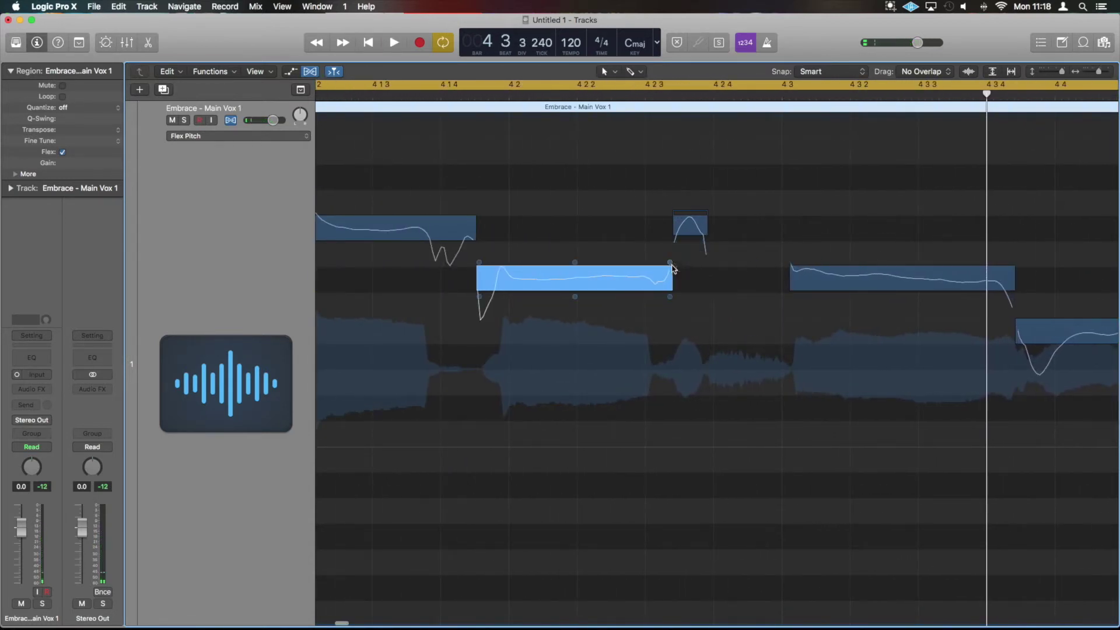
{"action": "left_click_drag", "start_coordinate": [671, 263], "coordinate": [669, 258]}
{"action": "key", "text": "space"}
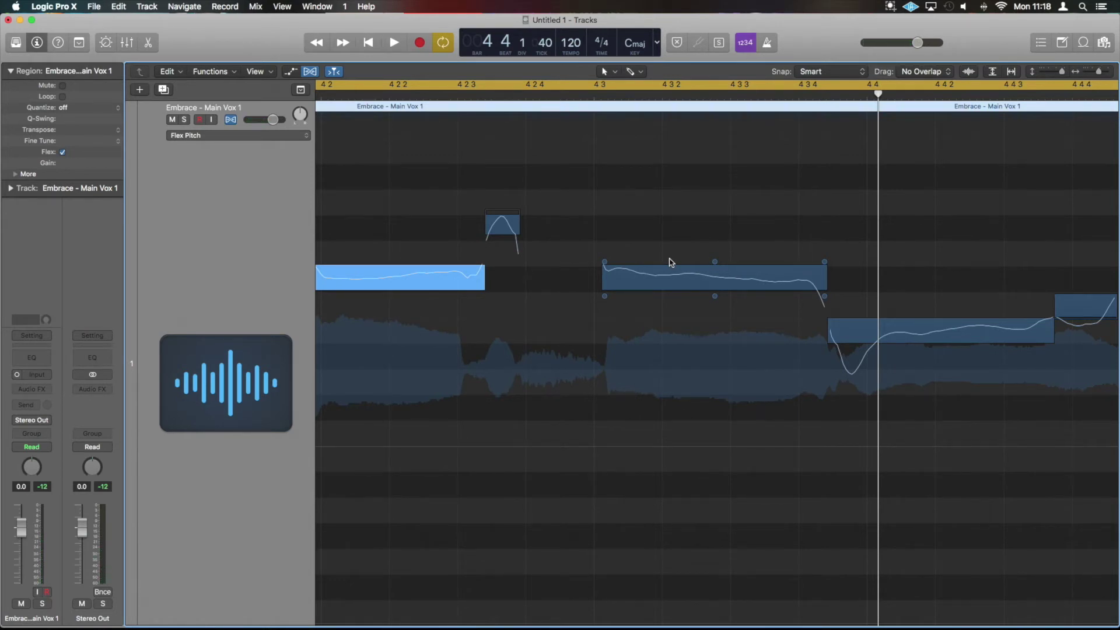
{"action": "key", "text": "super+Left"}
{"action": "key", "text": "super+Left"}
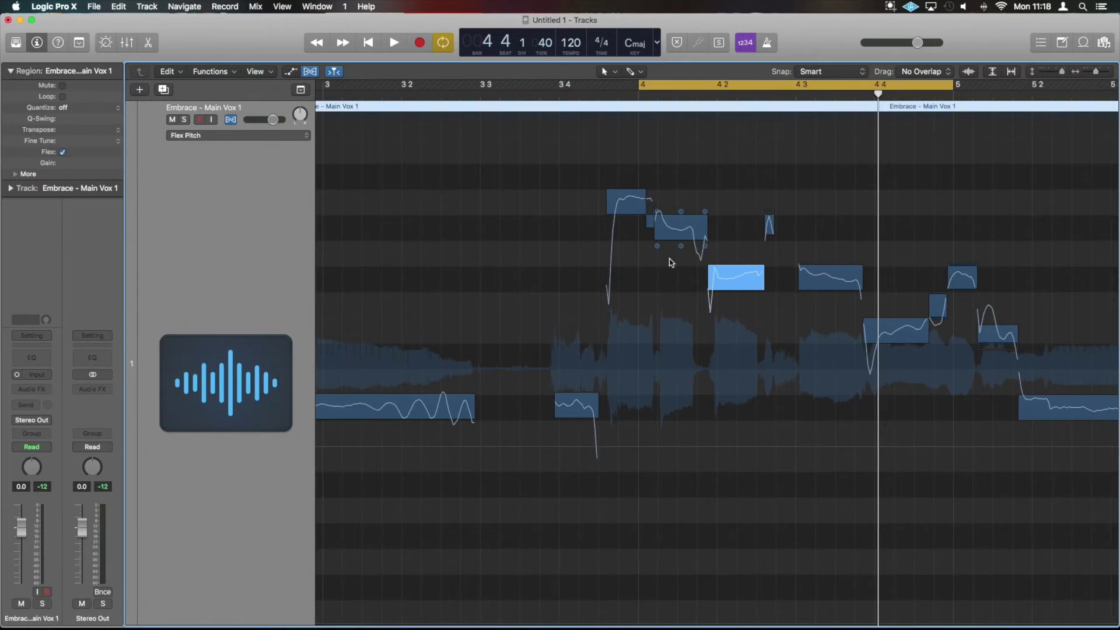
{"action": "key", "text": "super+Up"}
{"action": "key", "text": "super+Left"}
{"action": "key", "text": "super+Left"}
{"action": "key", "text": "super+Left"}
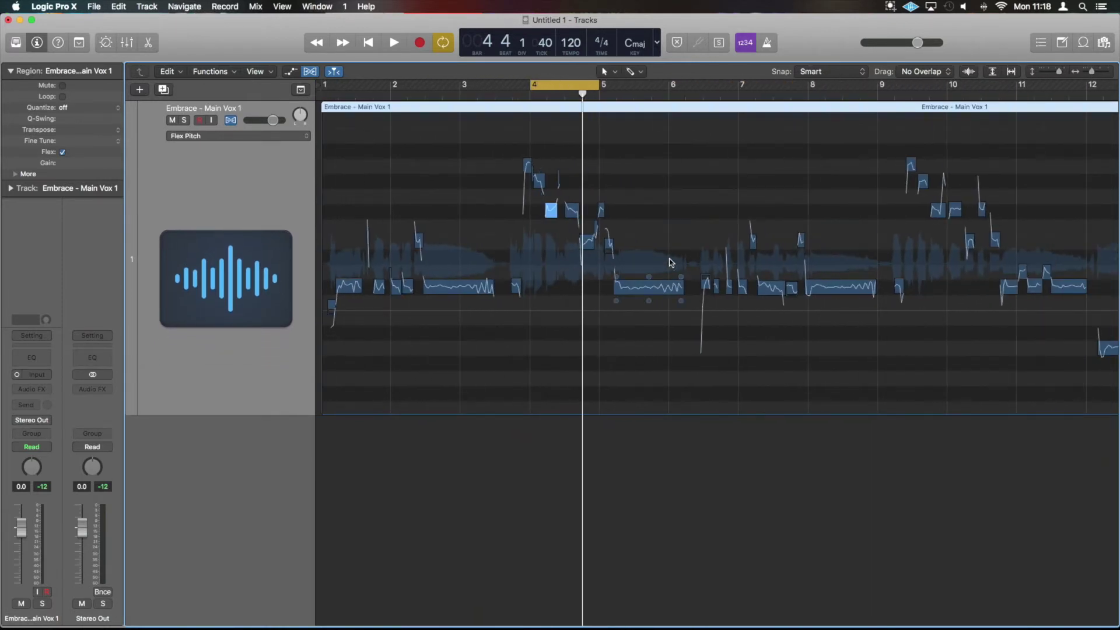
Replace the old loop with a cycle over bars 12 to 15, enlarge the notes, and play the phrase
{"action": "left_click", "coordinate": [561, 87]}
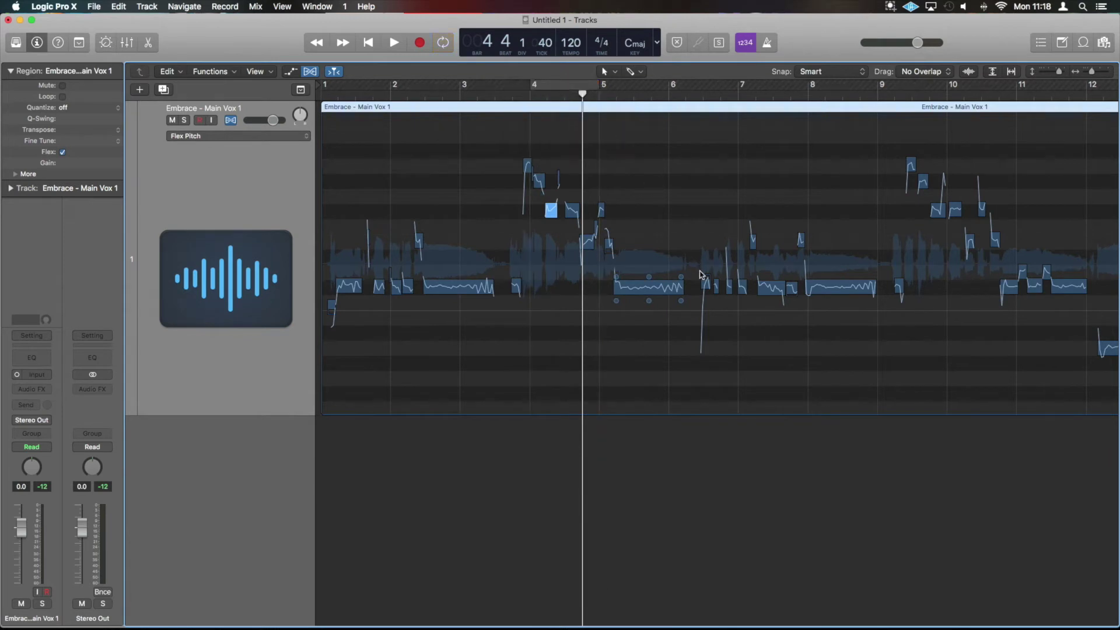
{"action": "scroll", "coordinate": [808, 109], "scroll_direction": "right", "scroll_amount": 5}
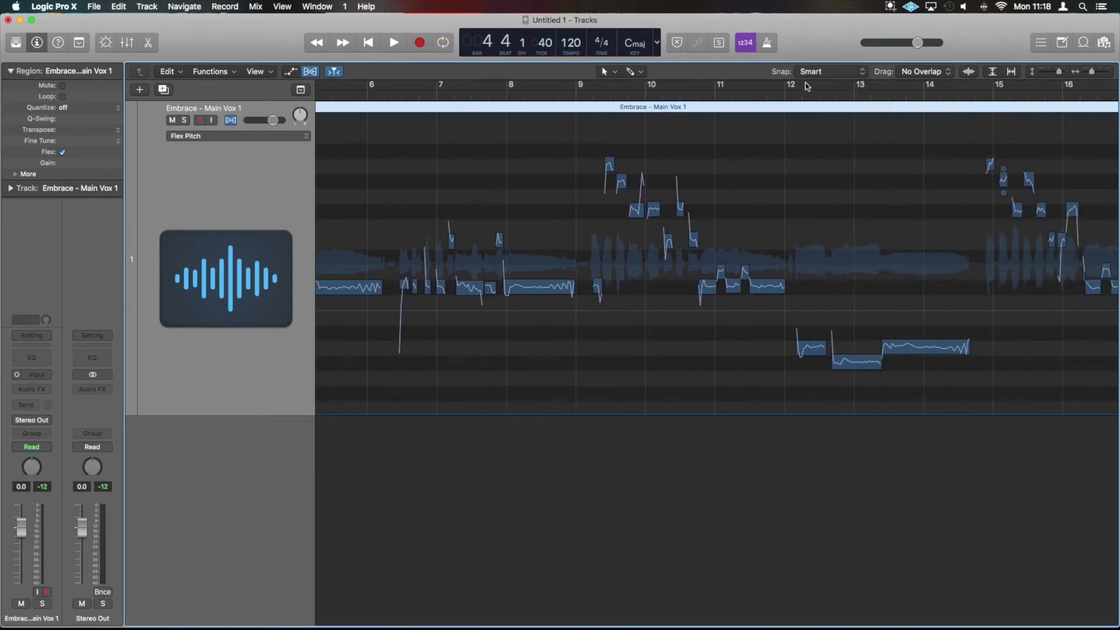
{"action": "left_click_drag", "start_coordinate": [788, 87], "coordinate": [992, 88]}
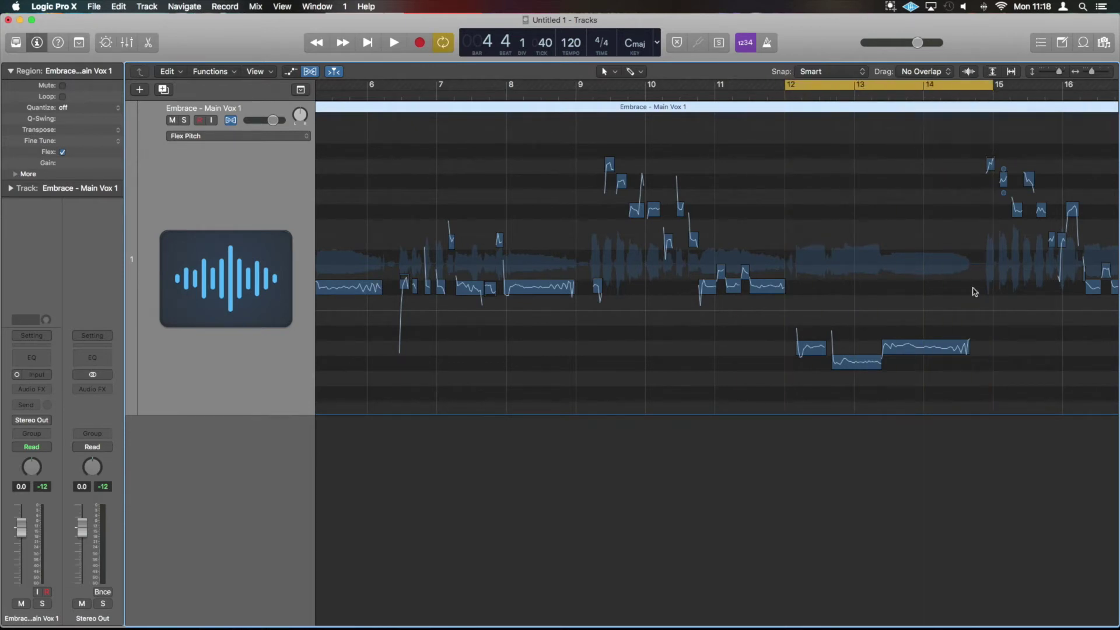
{"action": "key", "text": "super+Down"}
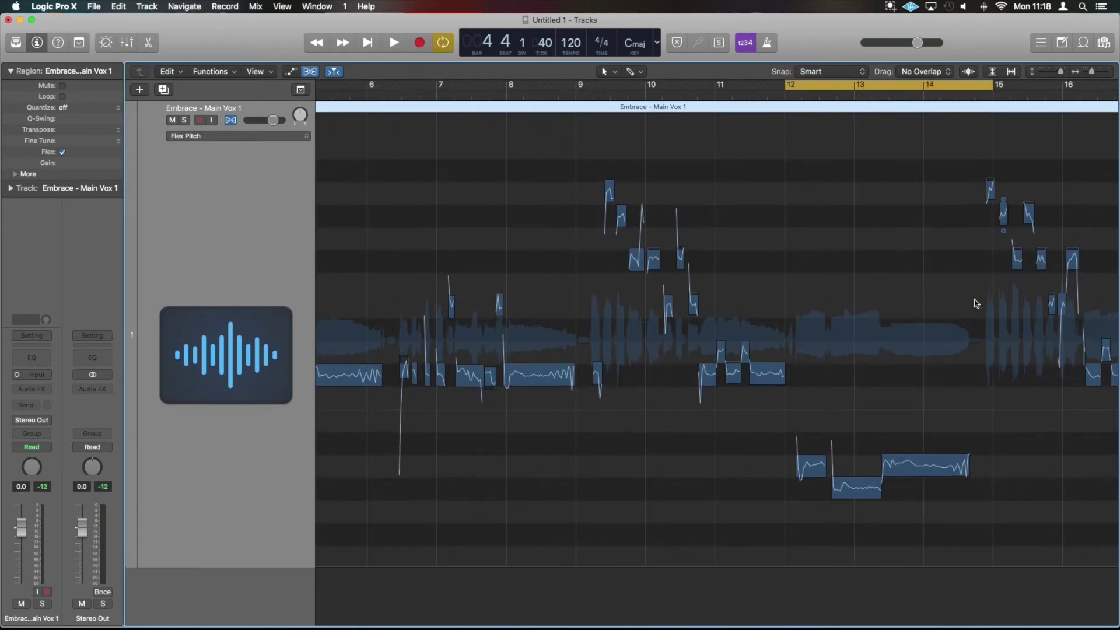
{"action": "key", "text": "space"}
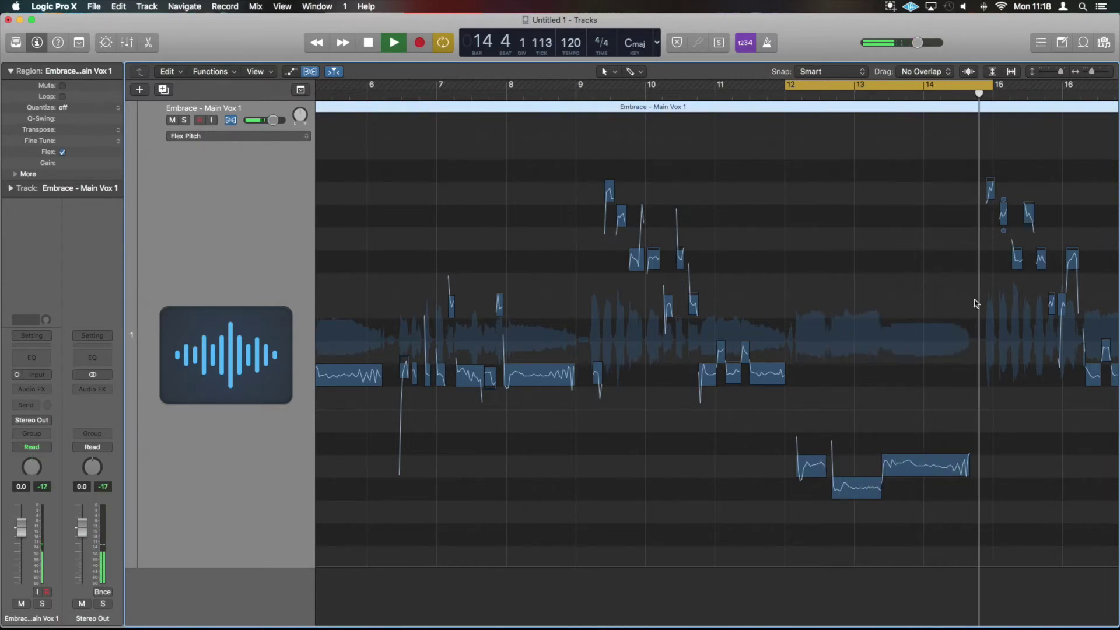
{"action": "key", "text": "space"}
{"action": "scroll", "coordinate": [977, 302], "scroll_direction": "up", "scroll_amount": 5}
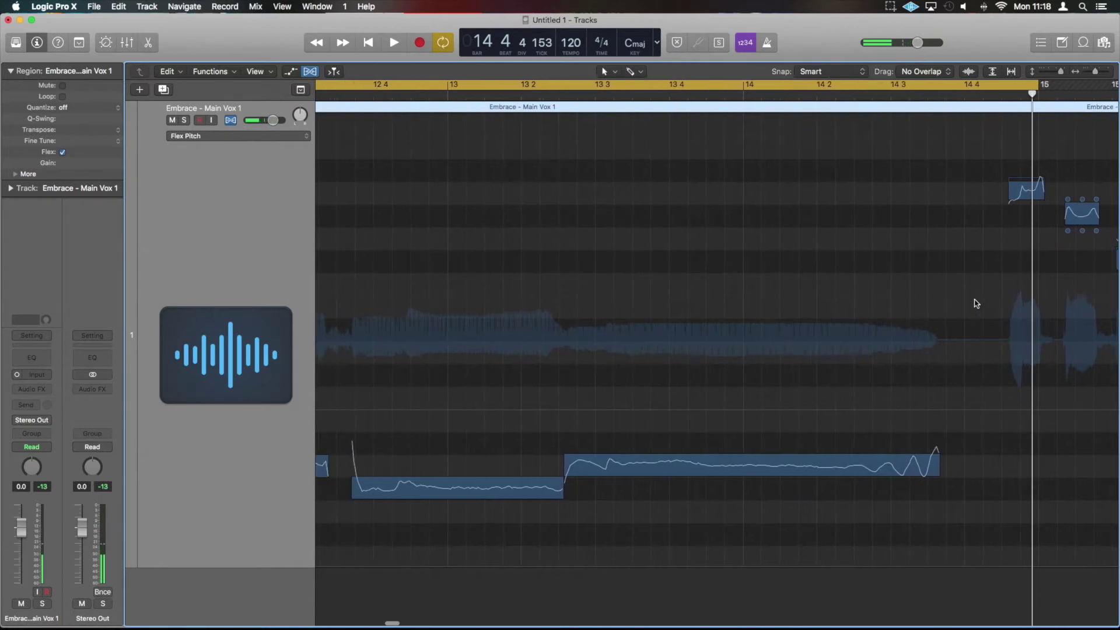
Replay the loop, then narrow it to roughly 13 3 through 14 4 and play it
{"action": "key", "text": "super+Left"}
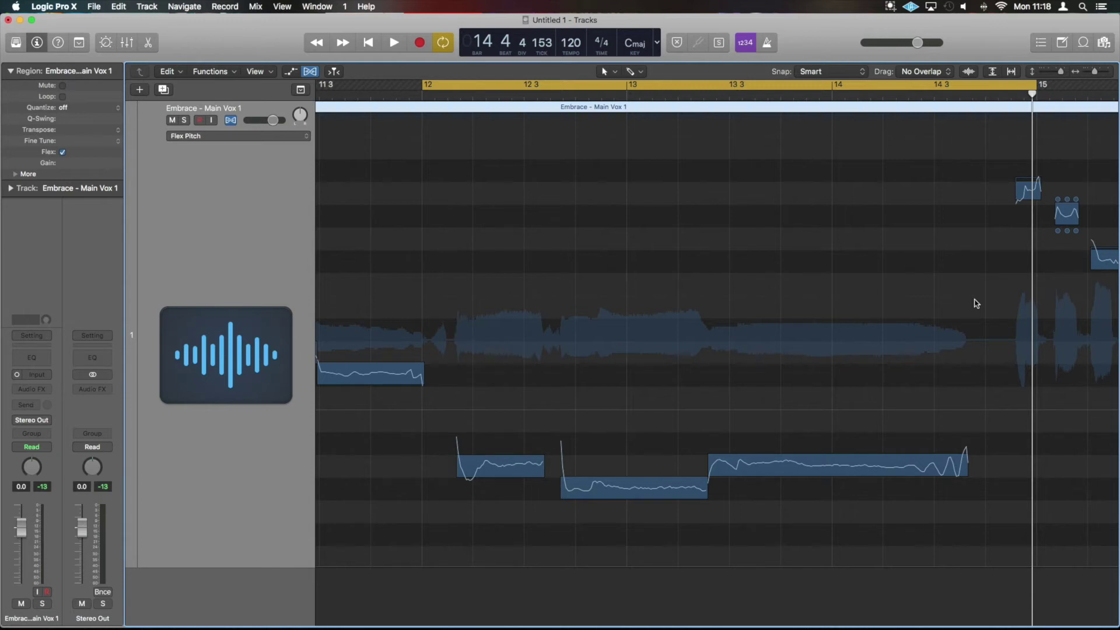
{"action": "key", "text": "space"}
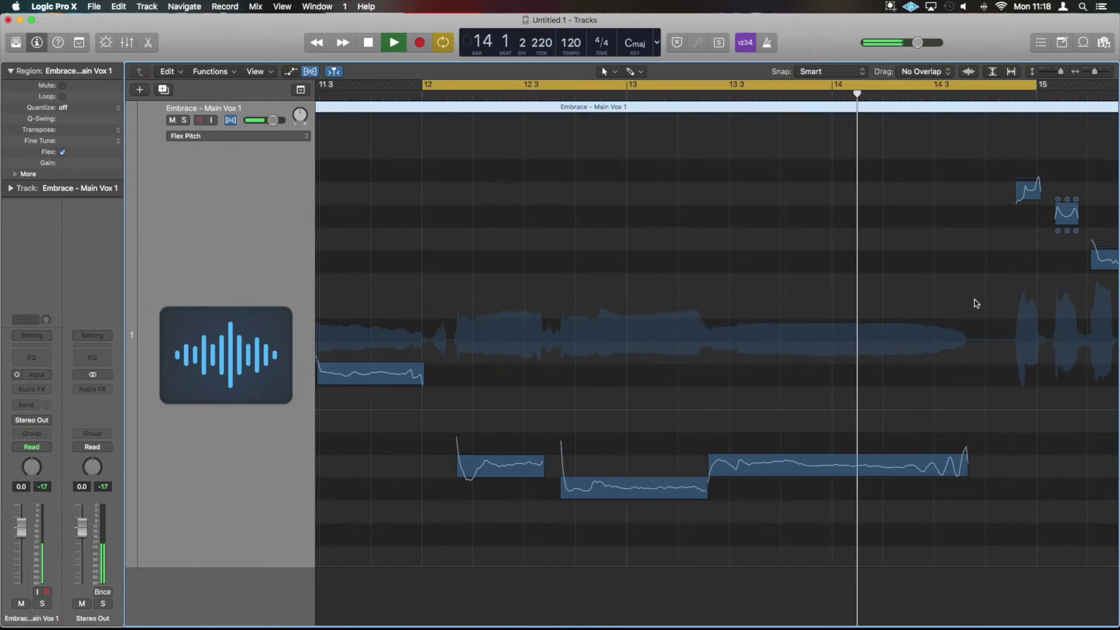
{"action": "key", "text": "space"}
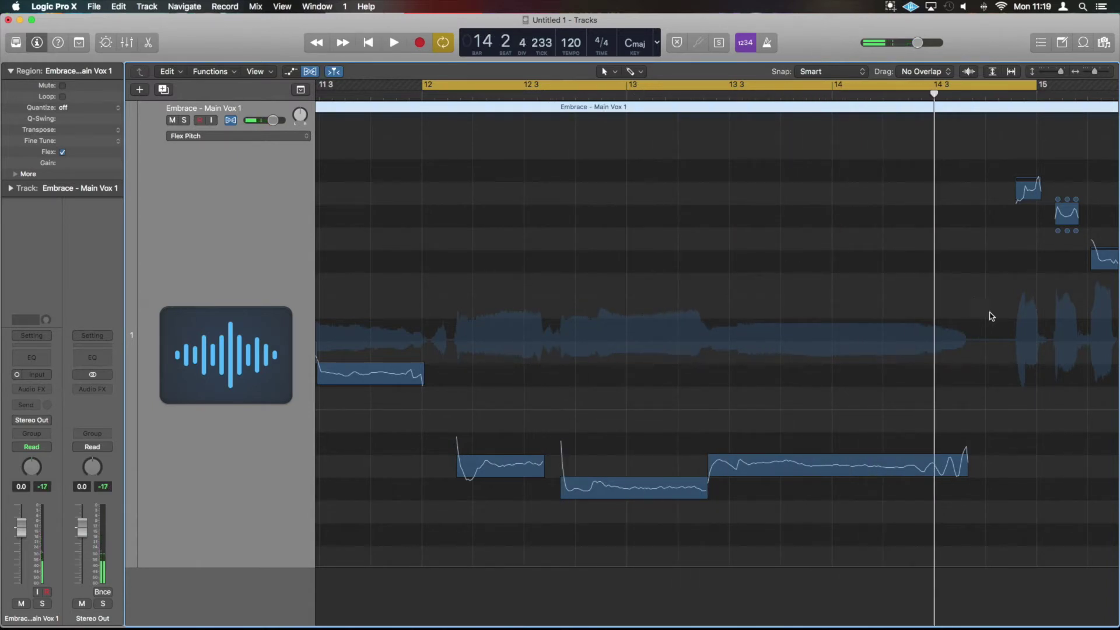
{"action": "left_click", "coordinate": [563, 88]}
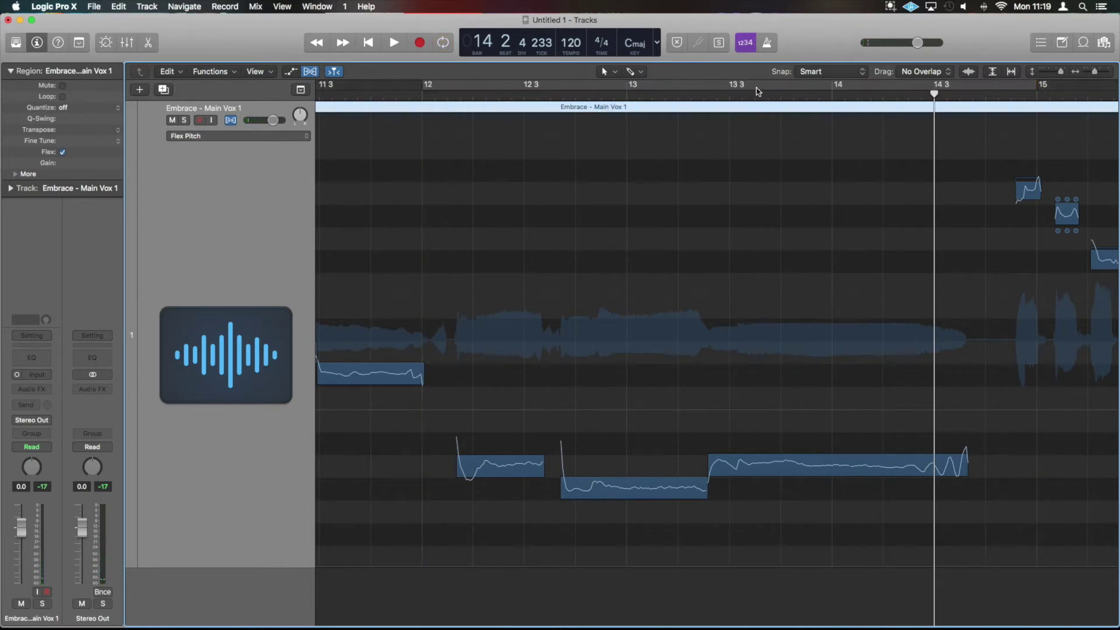
{"action": "left_click_drag", "start_coordinate": [712, 90], "coordinate": [987, 121]}
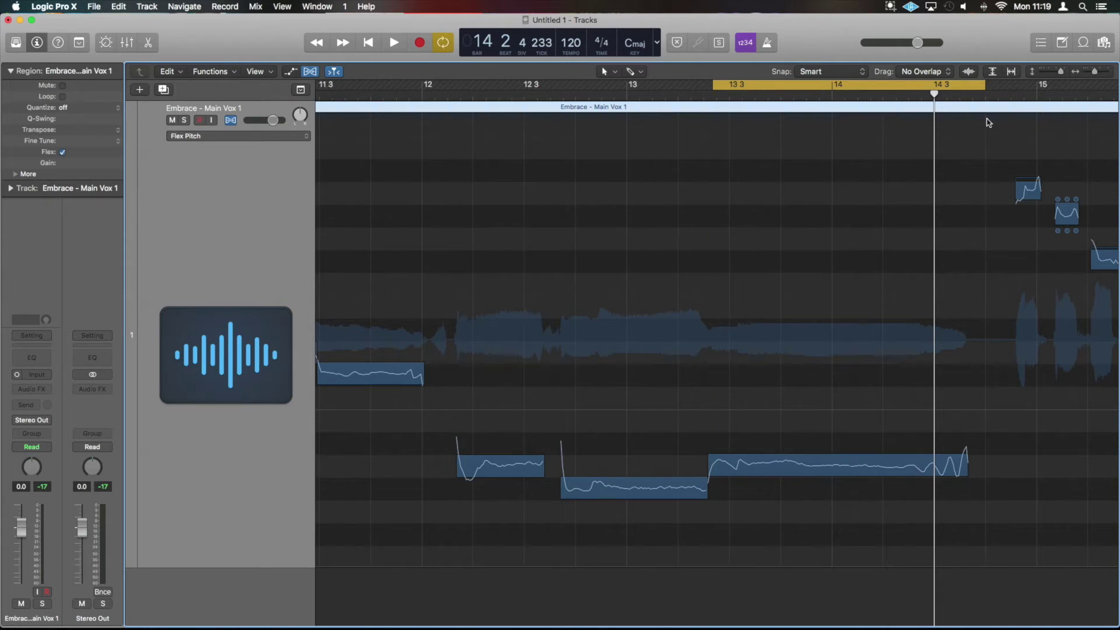
{"action": "key", "text": "space"}
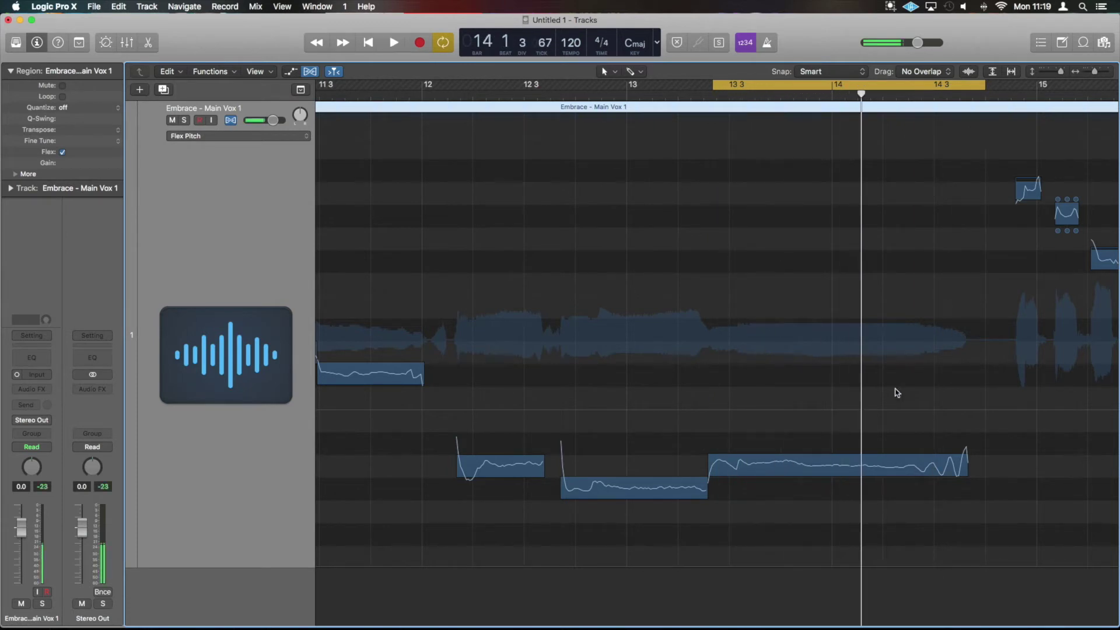
Change the vibrato depth of the long held note at 13 3 and audition it
{"action": "left_click", "coordinate": [836, 460]}
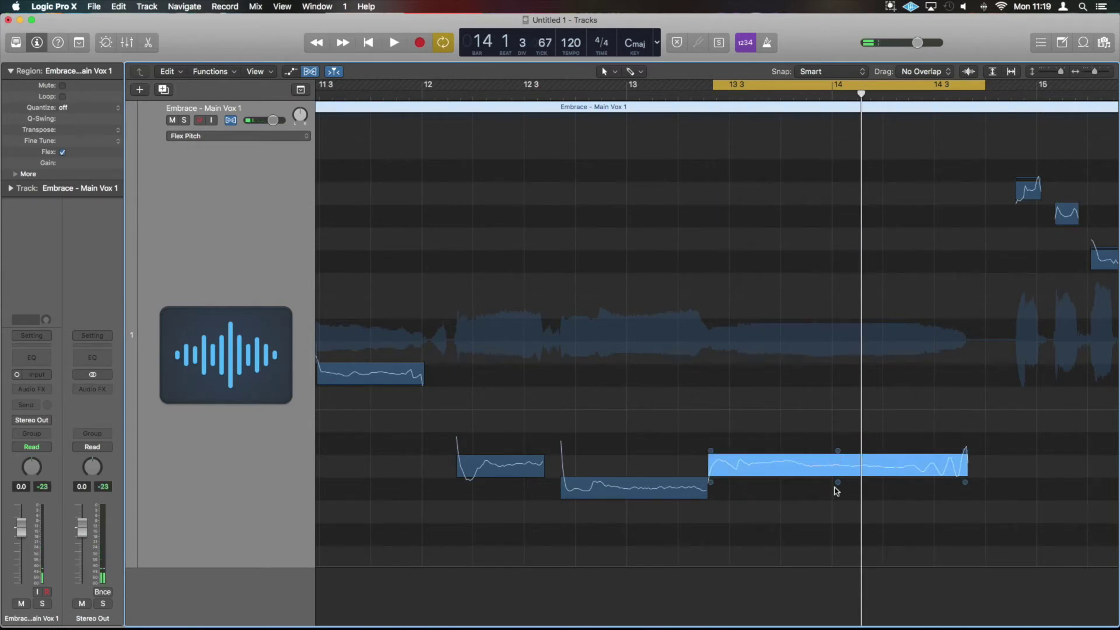
{"action": "mouse_move", "coordinate": [838, 487]}
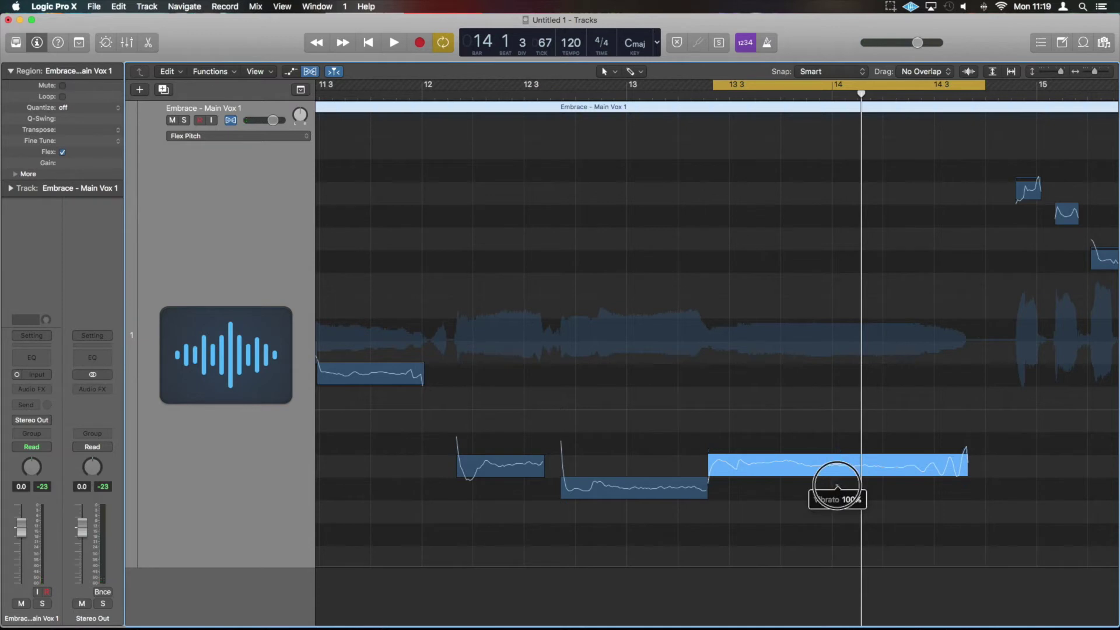
{"action": "mouse_move", "coordinate": [837, 477]}
{"action": "left_mouse_down"}
{"action": "mouse_move", "coordinate": [837, 465]}
{"action": "mouse_move", "coordinate": [841, 480]}
{"action": "left_mouse_up"}
{"action": "scroll", "coordinate": [841, 479], "scroll_direction": "left", "scroll_amount": 1}
{"action": "key", "text": "space"}
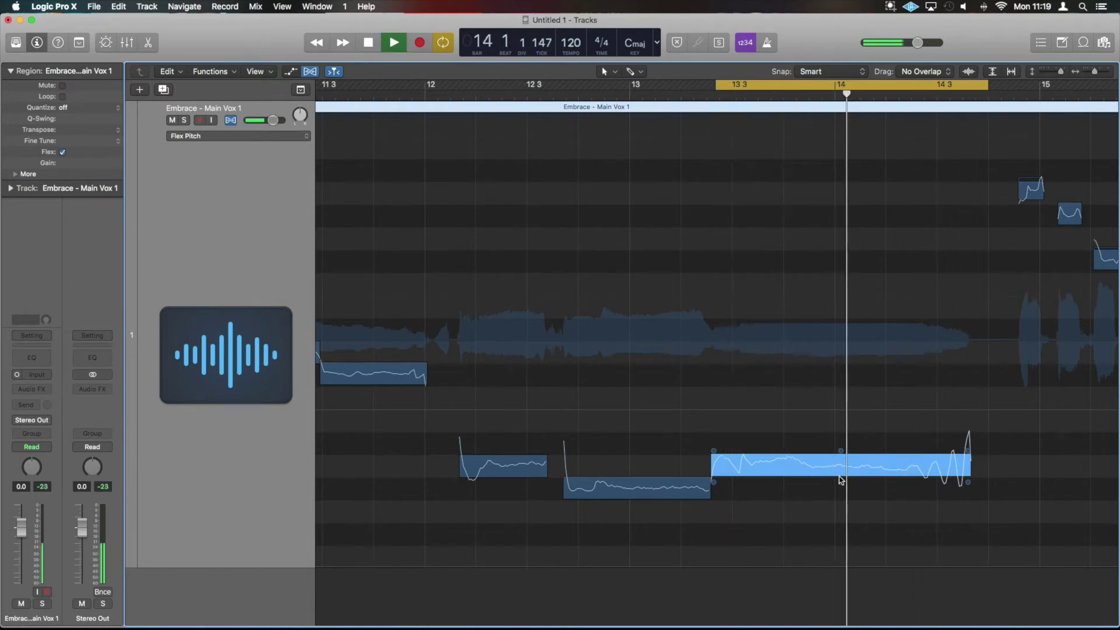
{"action": "key", "text": "space"}
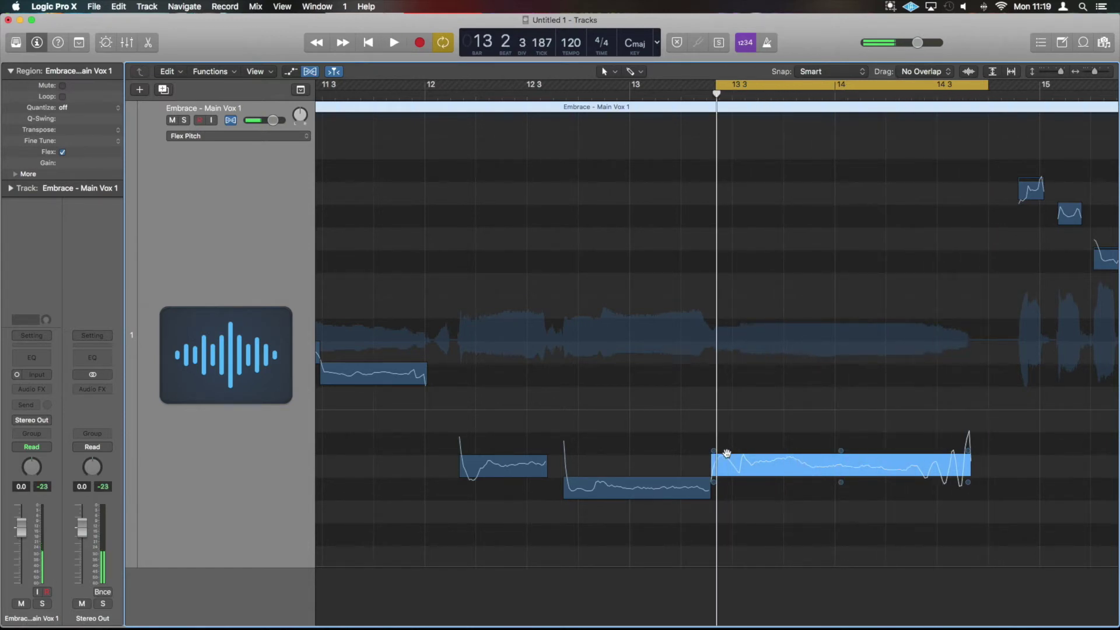
Raise the pitch drift at the long note's start and audition the change
{"action": "mouse_move", "coordinate": [717, 455]}
{"action": "left_click_drag", "start_coordinate": [717, 454], "coordinate": [716, 445]}
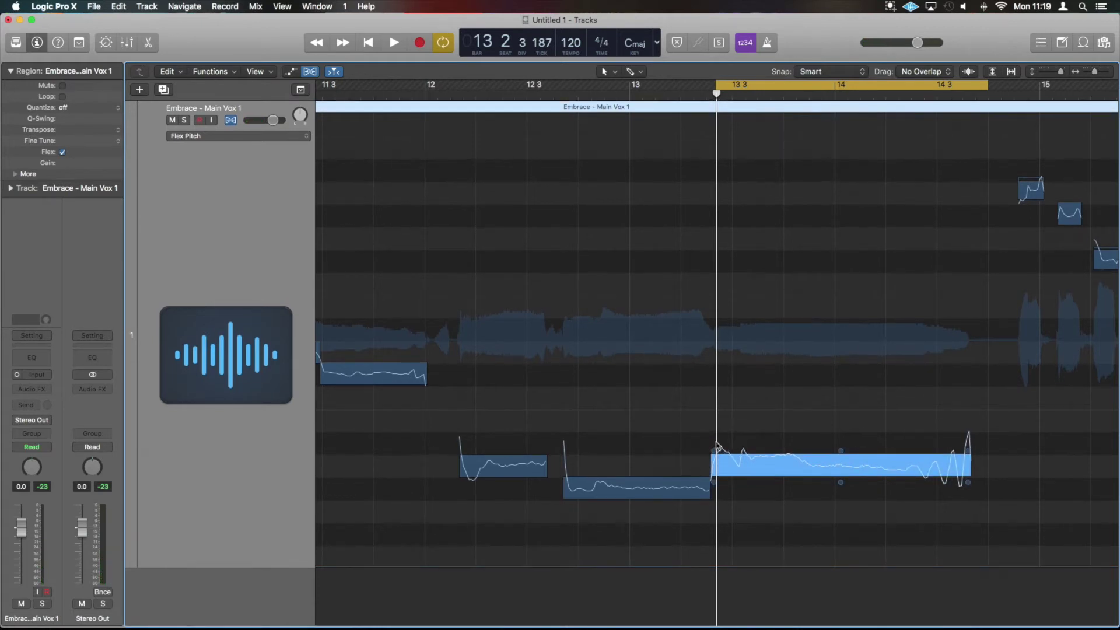
{"action": "key", "text": "space"}
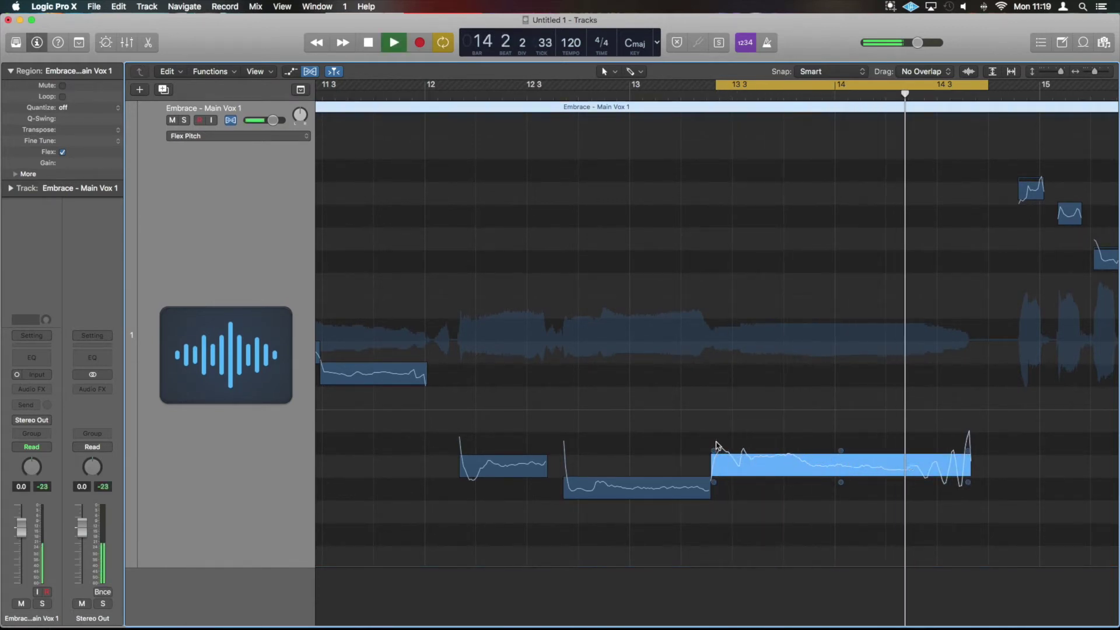
{"action": "key", "text": "space"}
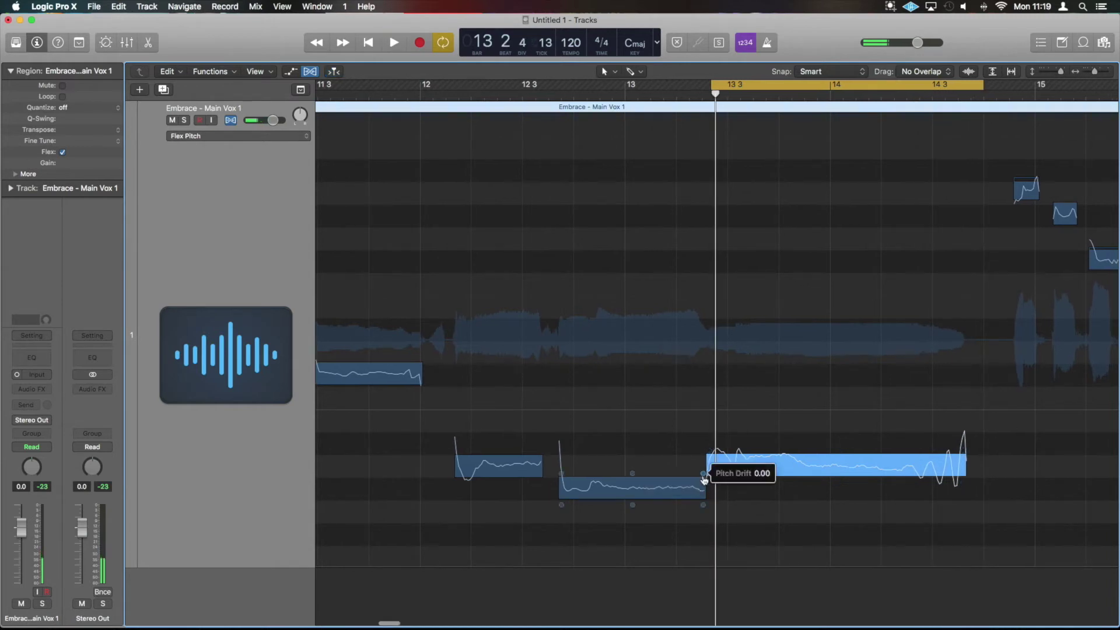
Adjust the previous note's ending pitch drift, widen the loop from bar 12 to past 14 3, and play
{"action": "left_click_drag", "start_coordinate": [702, 476], "coordinate": [701, 469]}
{"action": "left_click_drag", "start_coordinate": [424, 88], "coordinate": [995, 120]}
{"action": "key", "text": "space"}
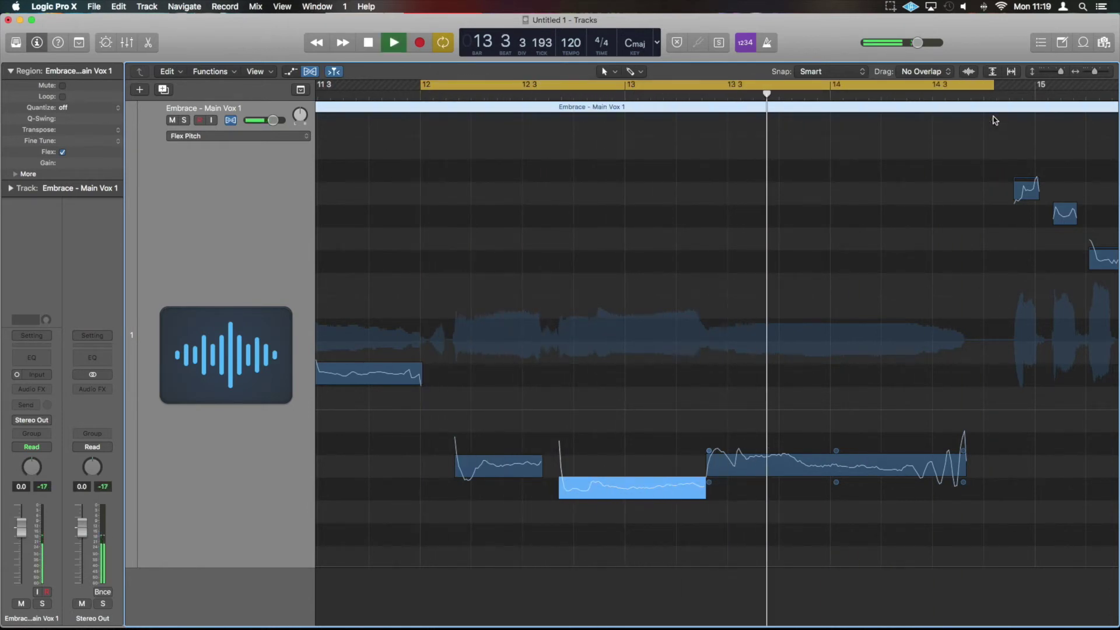
{"action": "key", "text": "space"}
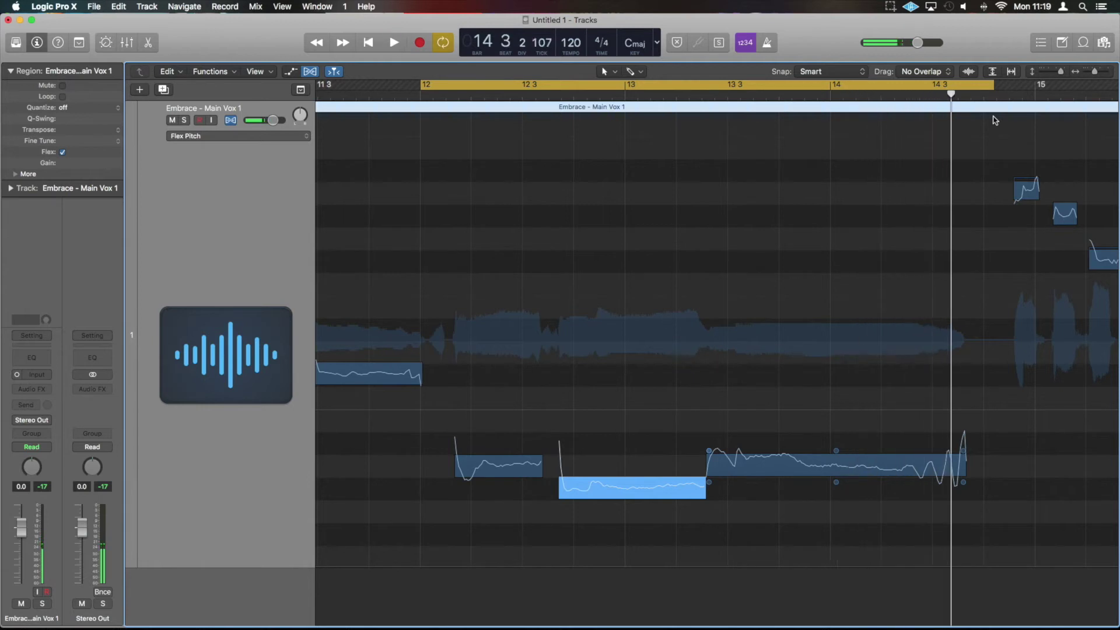
Set the long note's pitch drift to 0.28 and vibrato to 148%, audition, then disable cycle
{"action": "left_click", "coordinate": [709, 452]}
{"action": "left_click_drag", "start_coordinate": [708, 450], "coordinate": [709, 458]}
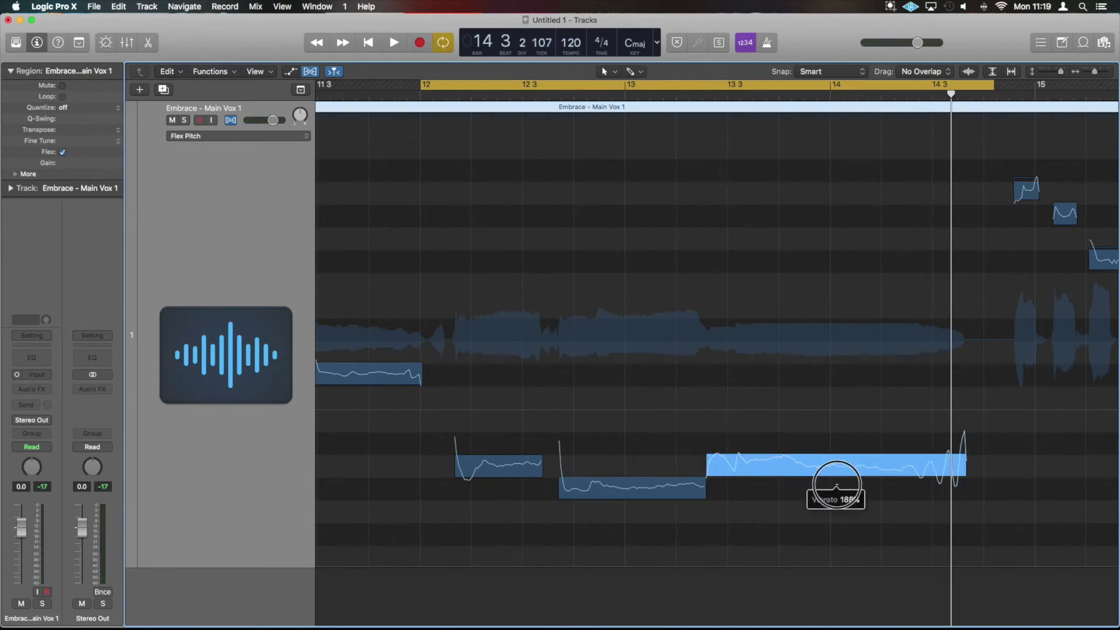
{"action": "left_click_drag", "start_coordinate": [837, 488], "coordinate": [837, 497]}
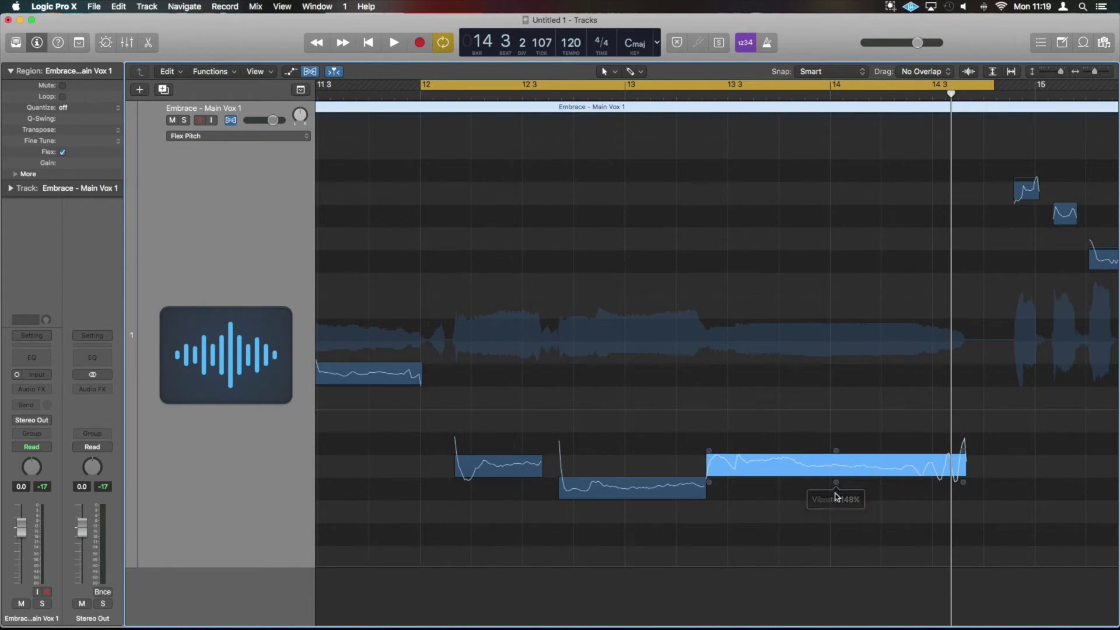
{"action": "key", "text": "space"}
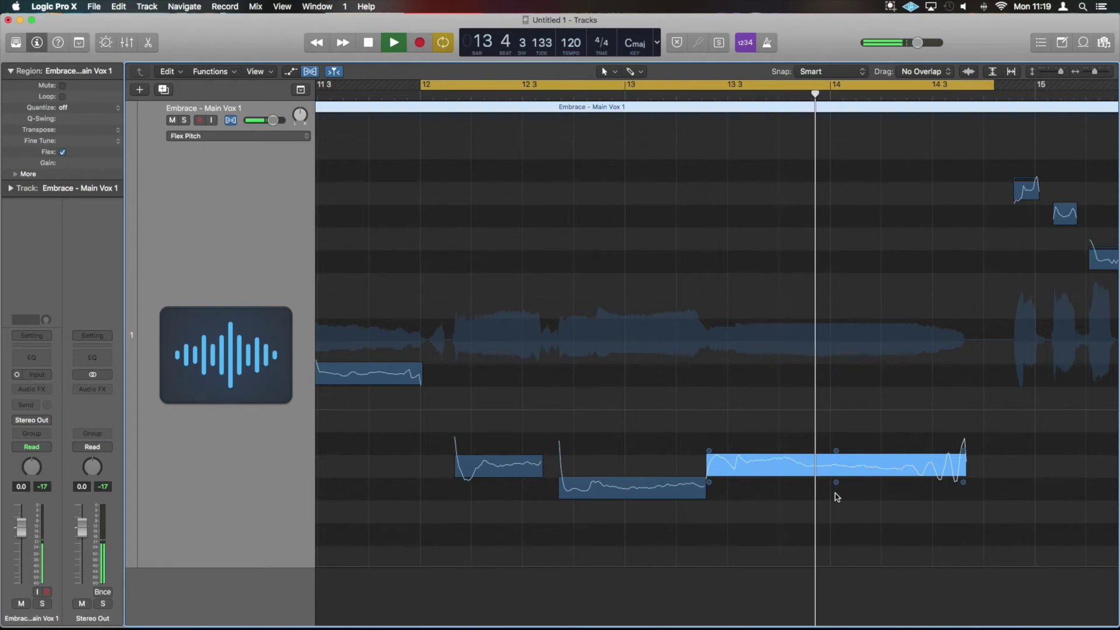
{"action": "key", "text": "space"}
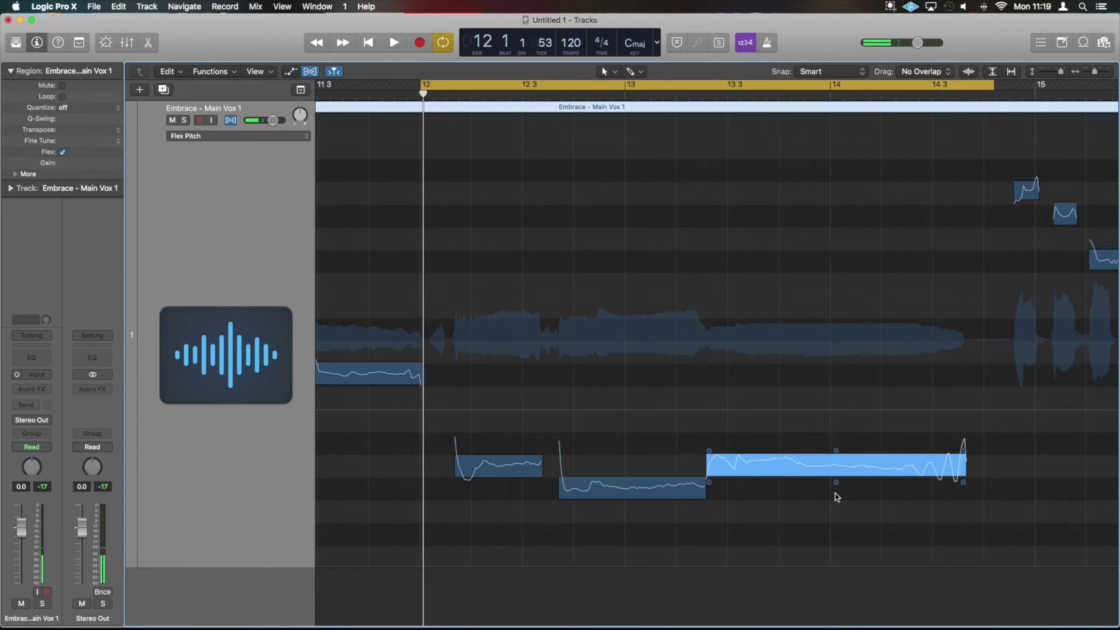
{"action": "scroll", "coordinate": [882, 137], "scroll_direction": "down", "scroll_amount": 5}
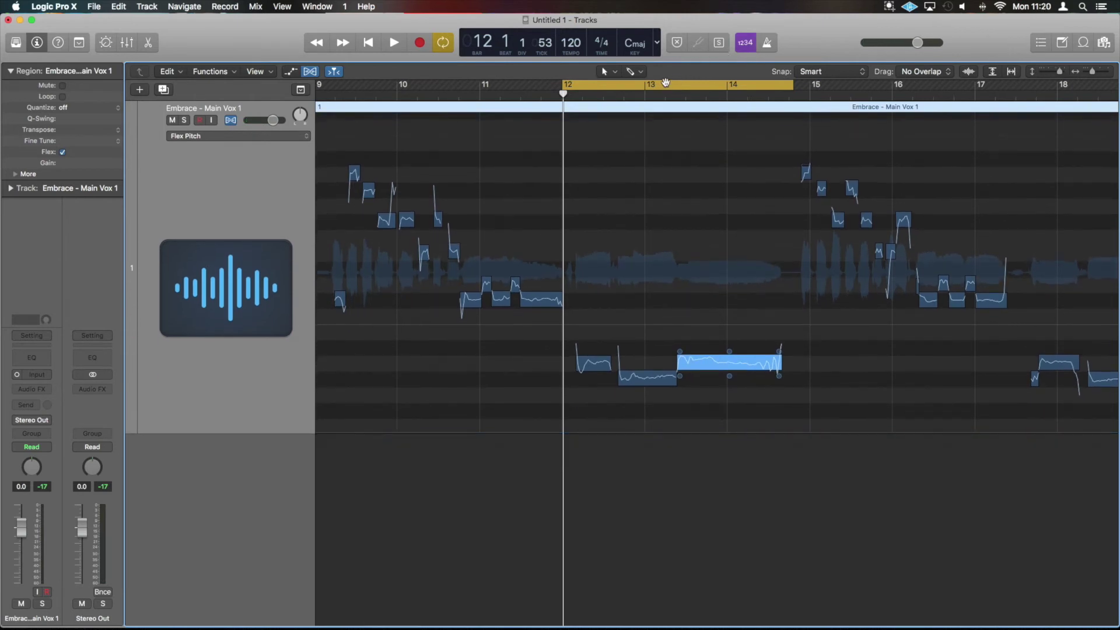
{"action": "left_click", "coordinate": [666, 82]}
Play the vocal from bar 12 without cycling, stop at 17 3, and zoom in on the notes
{"action": "key", "text": "space"}
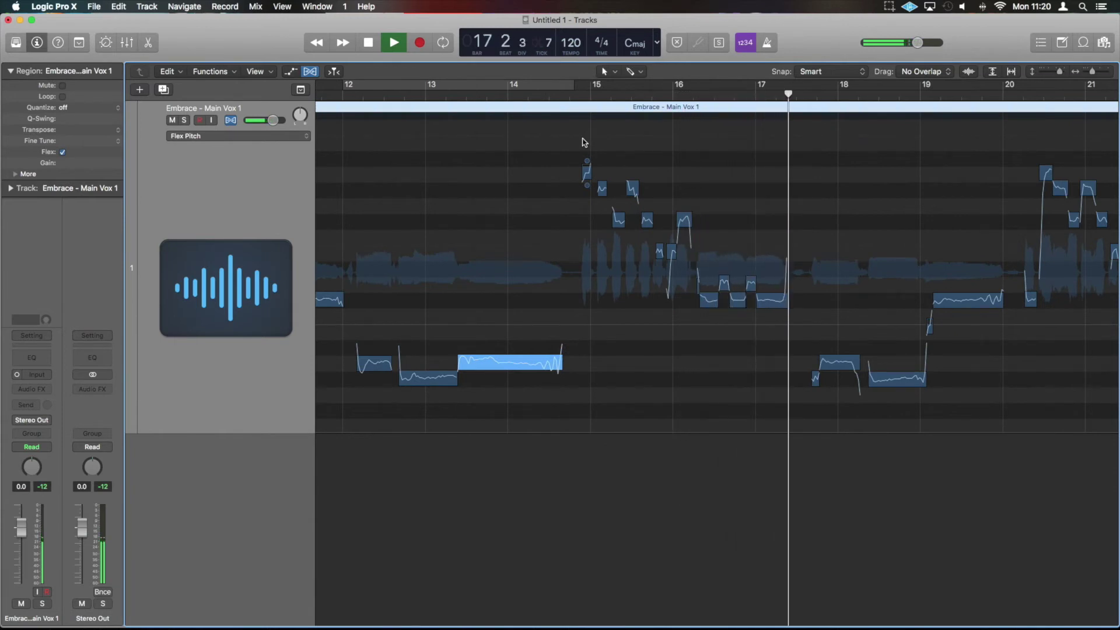
{"action": "key", "text": "space"}
{"action": "key", "text": "super+Right"}
{"action": "key", "text": "super+Right"}
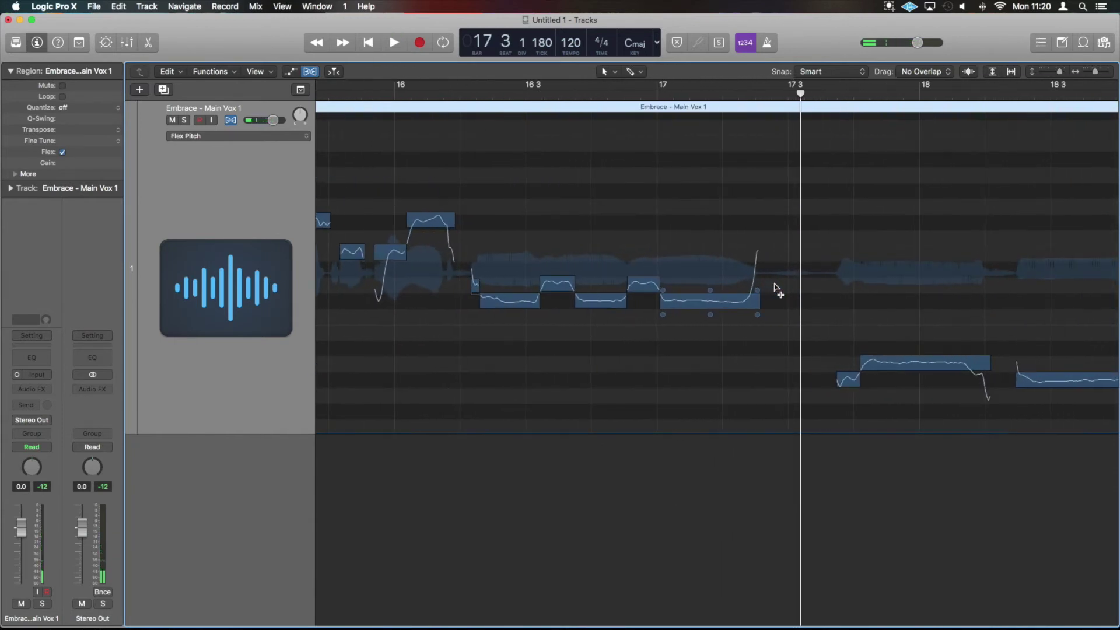
Raise the short note before bar 17 to F3, zoom out, and cycle bars 15 to 17
{"action": "left_click", "coordinate": [640, 285]}
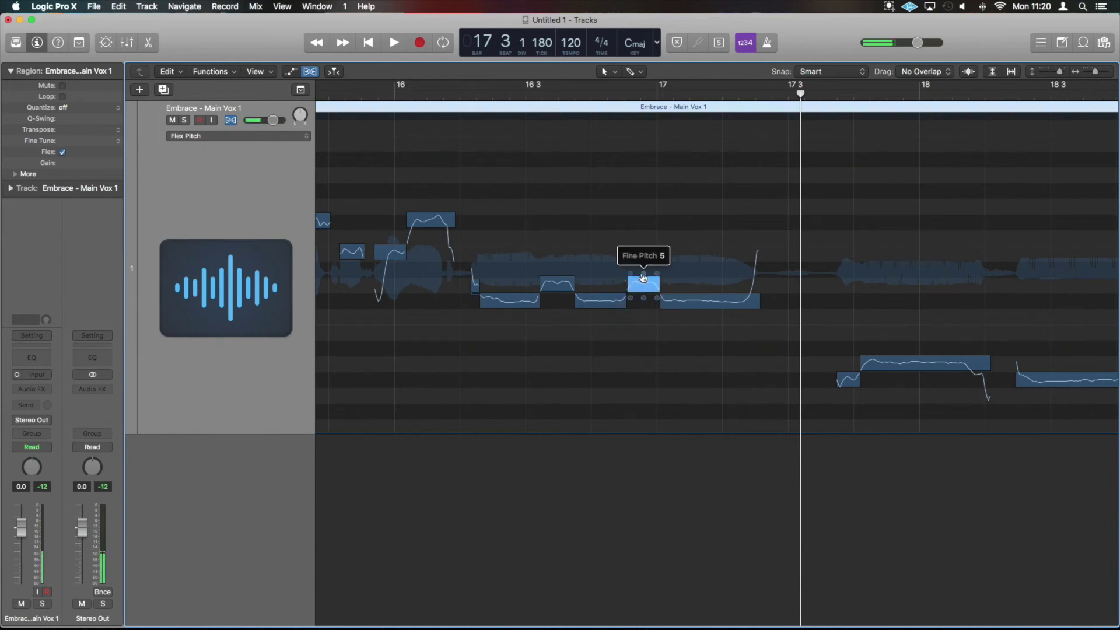
{"action": "left_click_drag", "start_coordinate": [640, 286], "coordinate": [639, 247]}
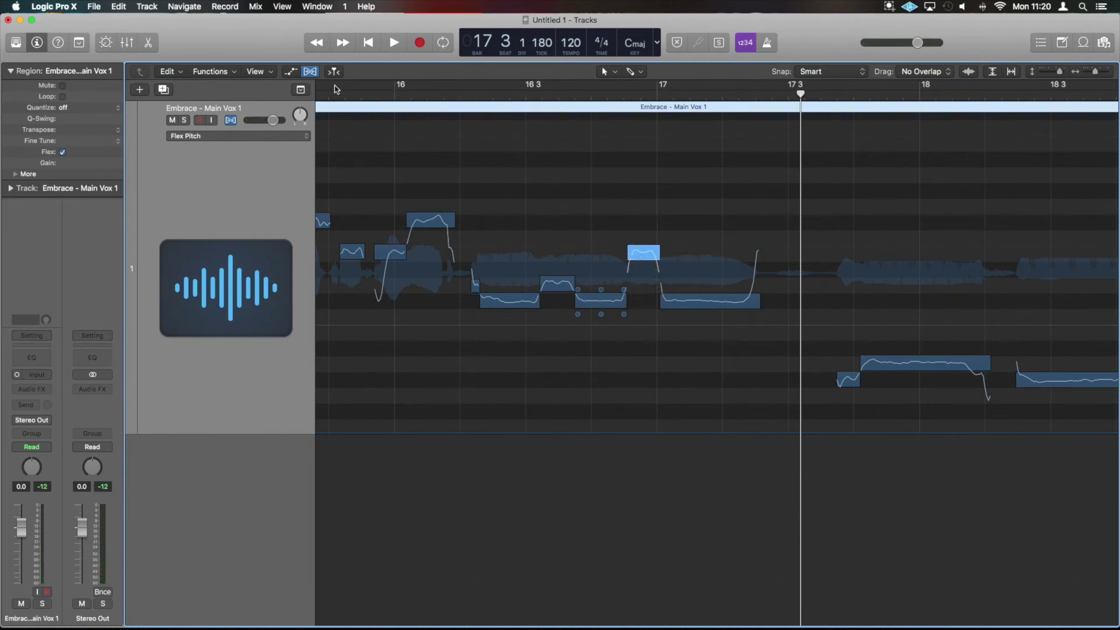
{"action": "key", "text": "super+Left"}
{"action": "left_click_drag", "start_coordinate": [377, 87], "coordinate": [780, 121]}
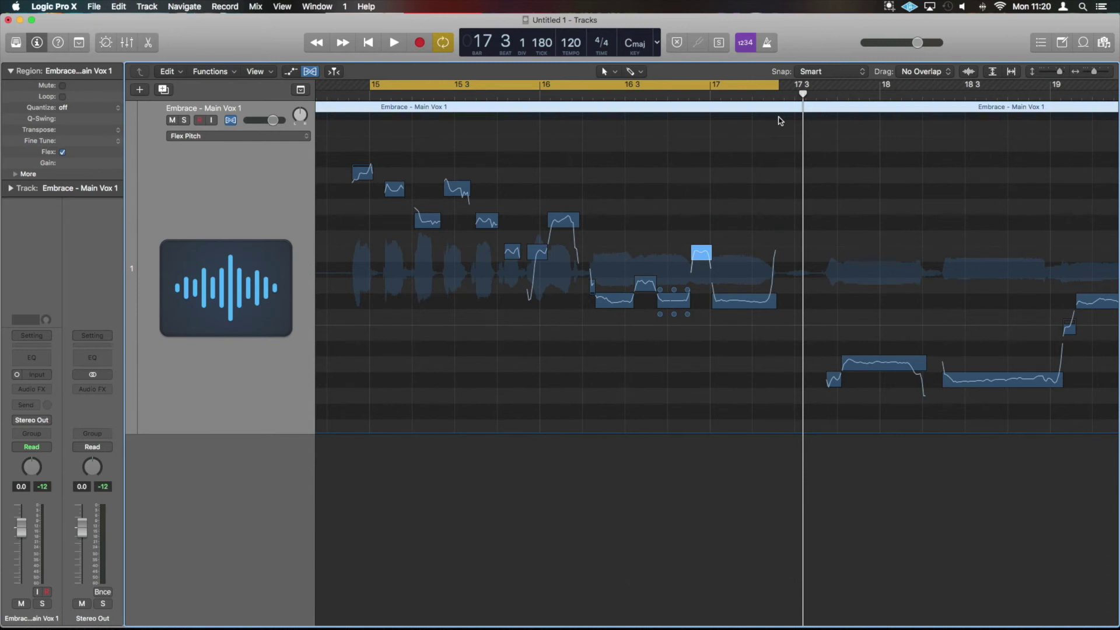
Lower the pitch drift of the raised note and its lower neighbour, auditioning the loop before and after
{"action": "key", "text": "space"}
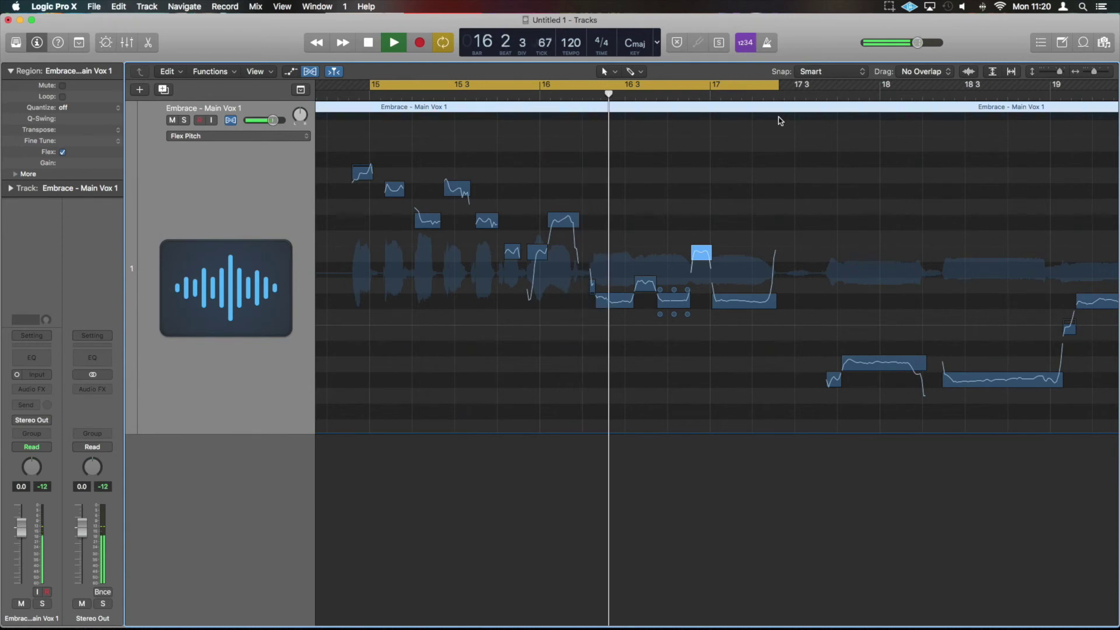
{"action": "key", "text": "space"}
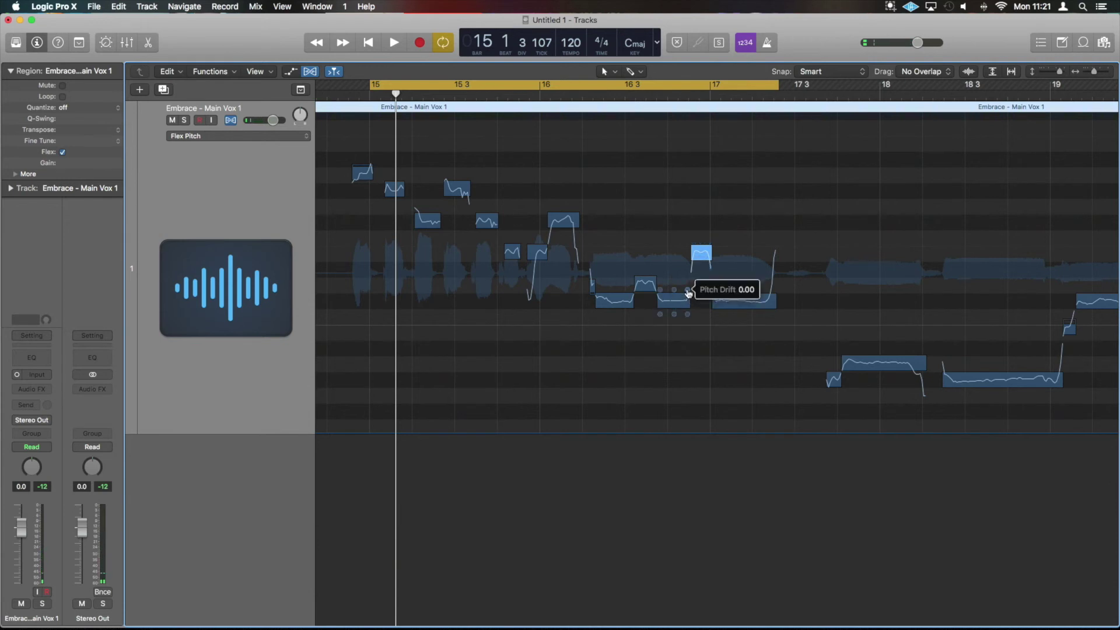
{"action": "left_click_drag", "start_coordinate": [688, 292], "coordinate": [687, 289]}
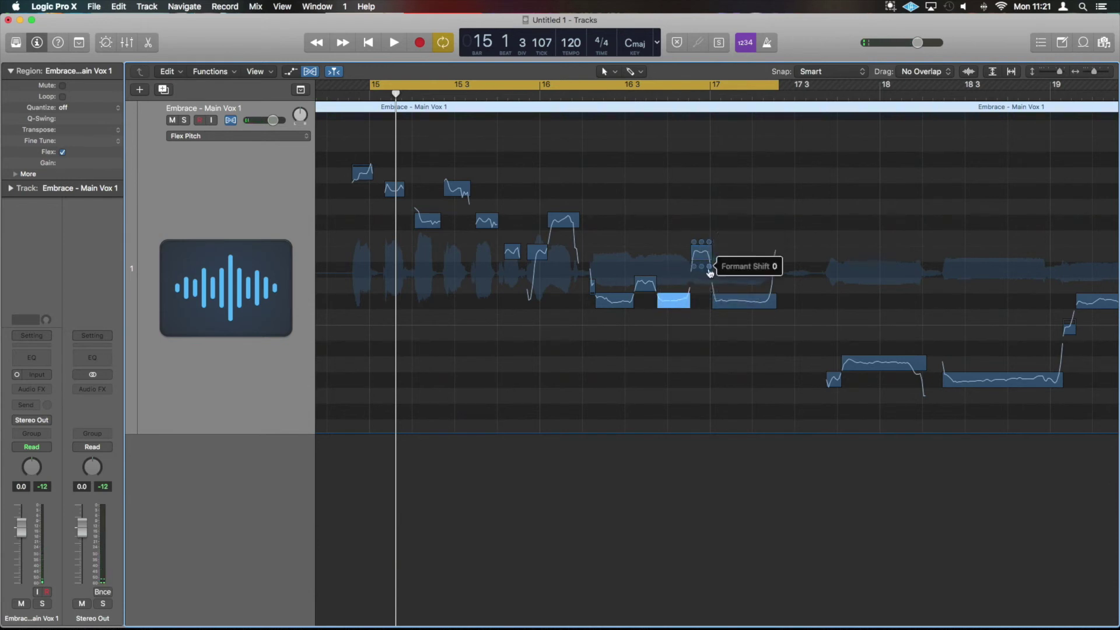
{"action": "left_click_drag", "start_coordinate": [709, 243], "coordinate": [691, 245]}
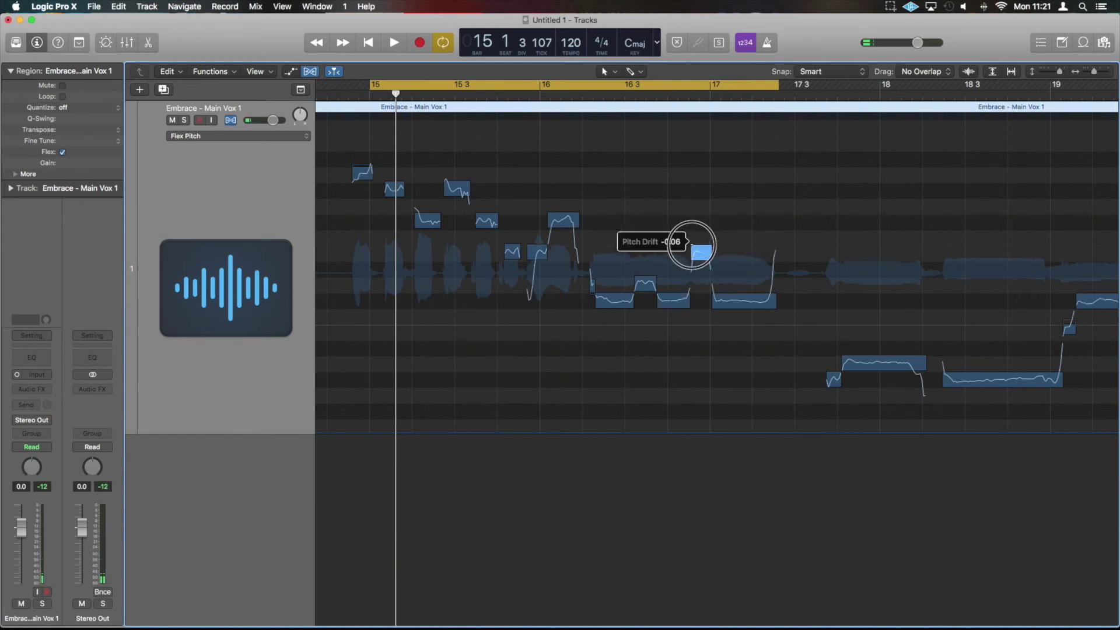
{"action": "key", "text": "space"}
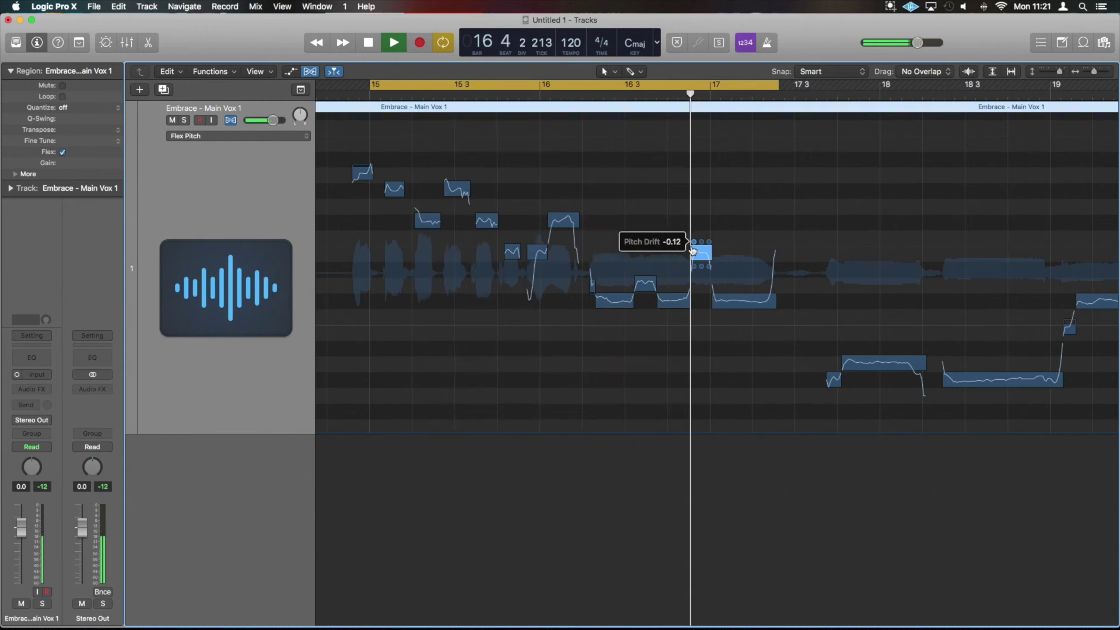
{"action": "key", "text": "space"}
Flatten the bar-17 note's pitch drift to 0.00 and reduce its vibrato, replaying the loop to check
{"action": "left_click_drag", "start_coordinate": [716, 300], "coordinate": [721, 241]}
{"action": "key", "text": "space"}
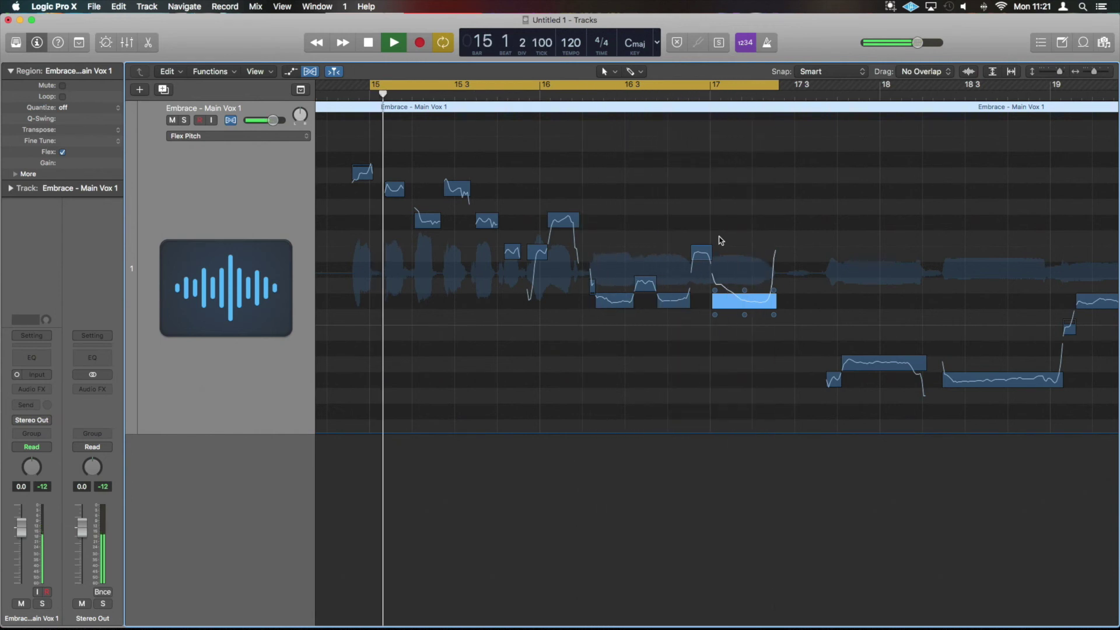
{"action": "key", "text": "space"}
{"action": "left_click", "coordinate": [715, 289]}
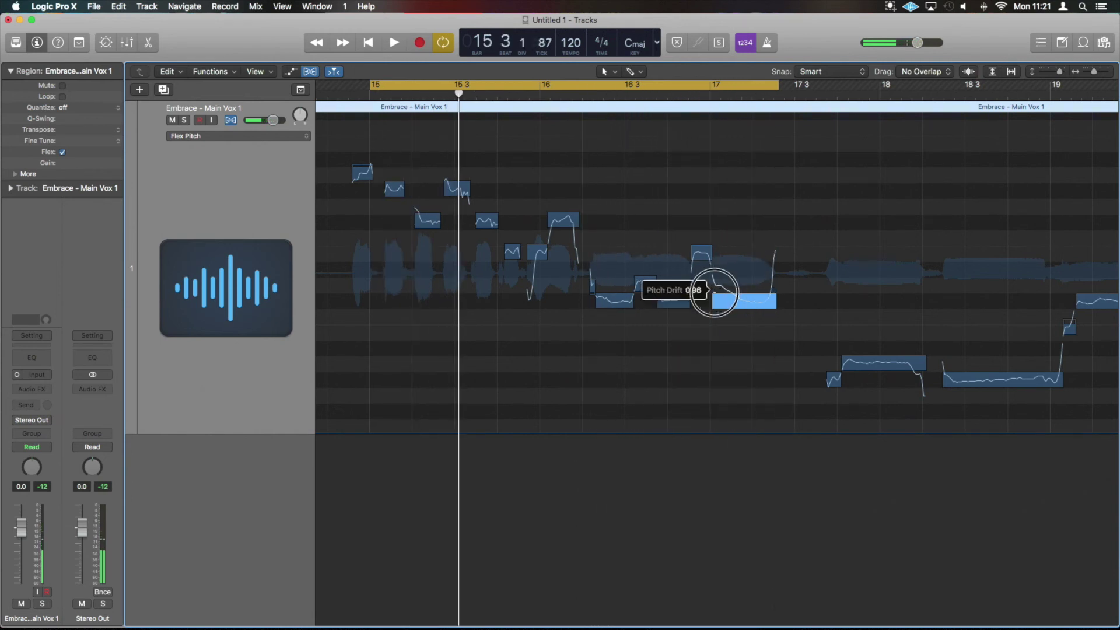
{"action": "left_click", "coordinate": [746, 316]}
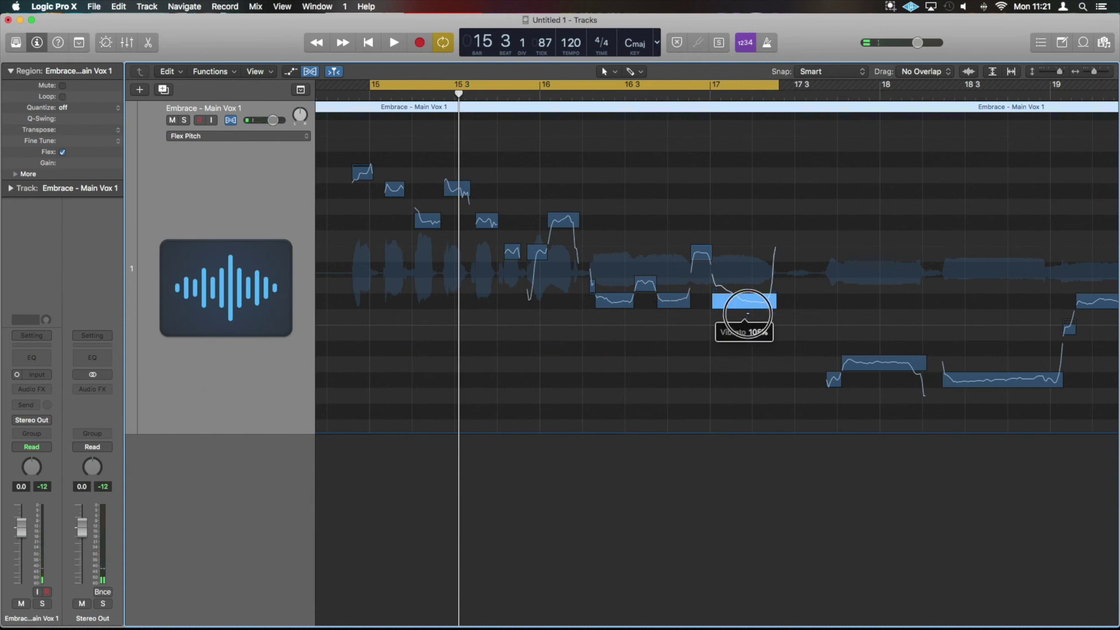
{"action": "left_click", "coordinate": [776, 293]}
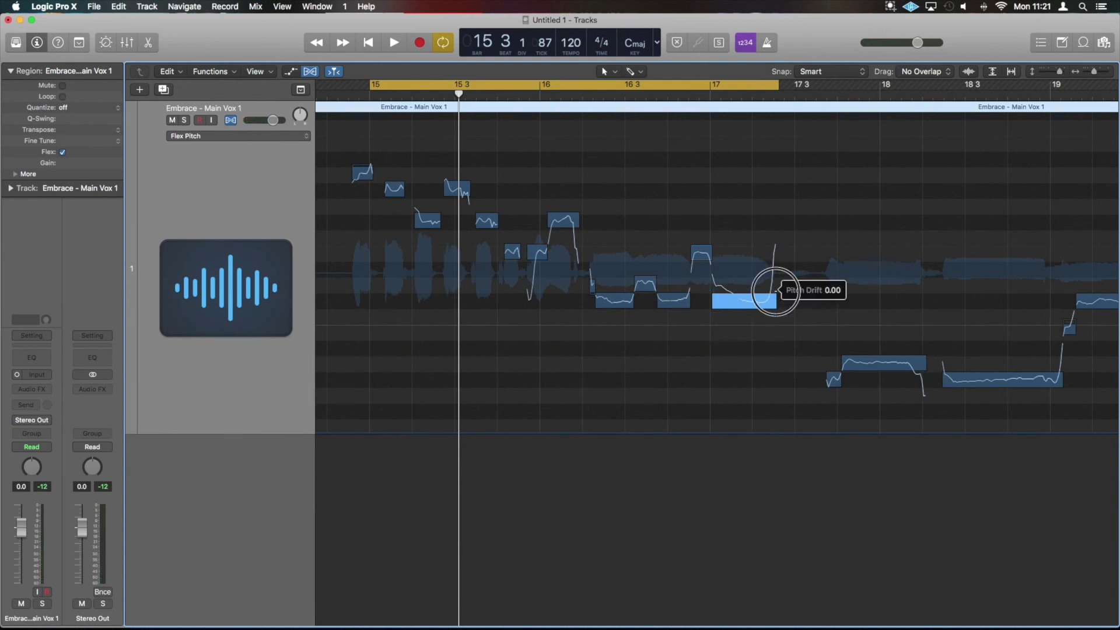
{"action": "key", "text": "space"}
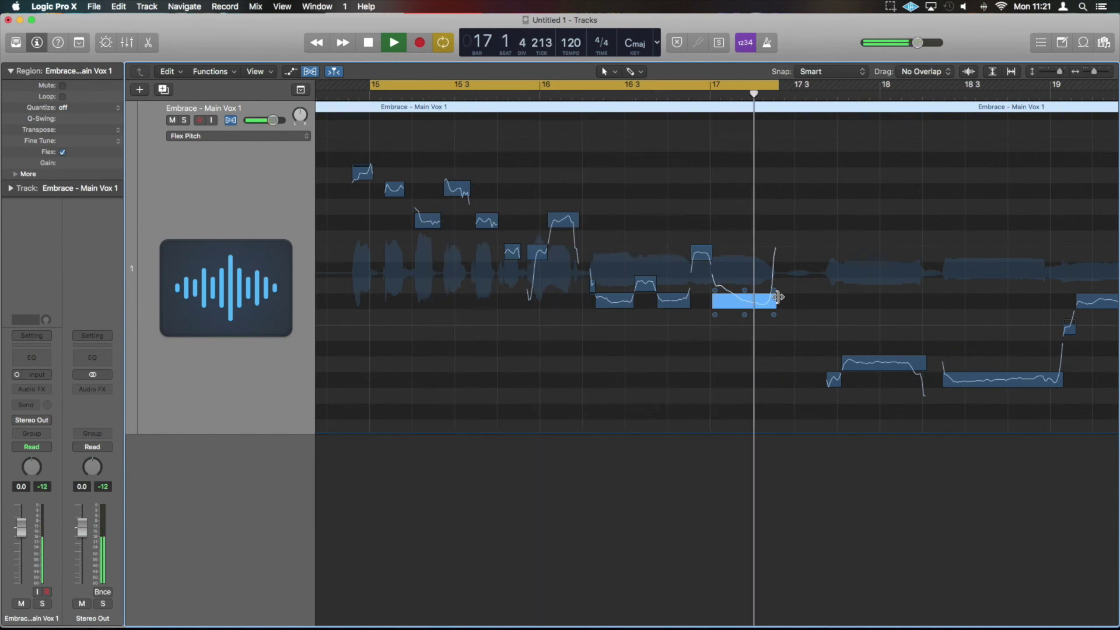
{"action": "key", "text": "space"}
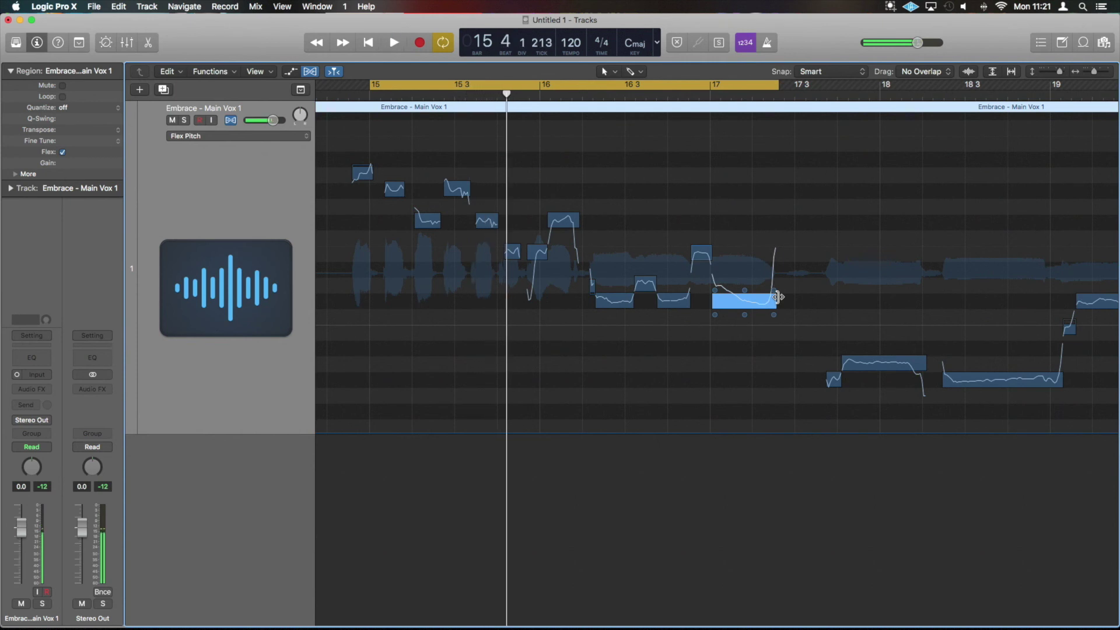
{"action": "key", "text": "super+Left"}
Switch off the bars 15–17 cycle and zoom the view to bars 14–23
{"action": "key", "text": "super+Up"}
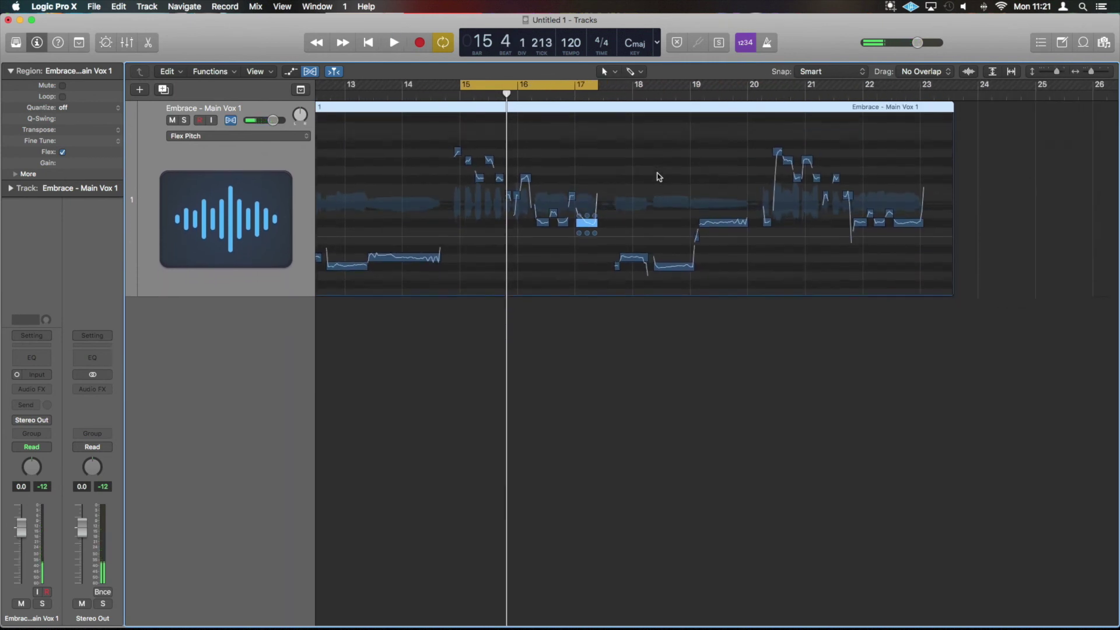
{"action": "key", "text": "super+Left"}
{"action": "key", "text": "super+Left"}
{"action": "left_click", "coordinate": [516, 88]}
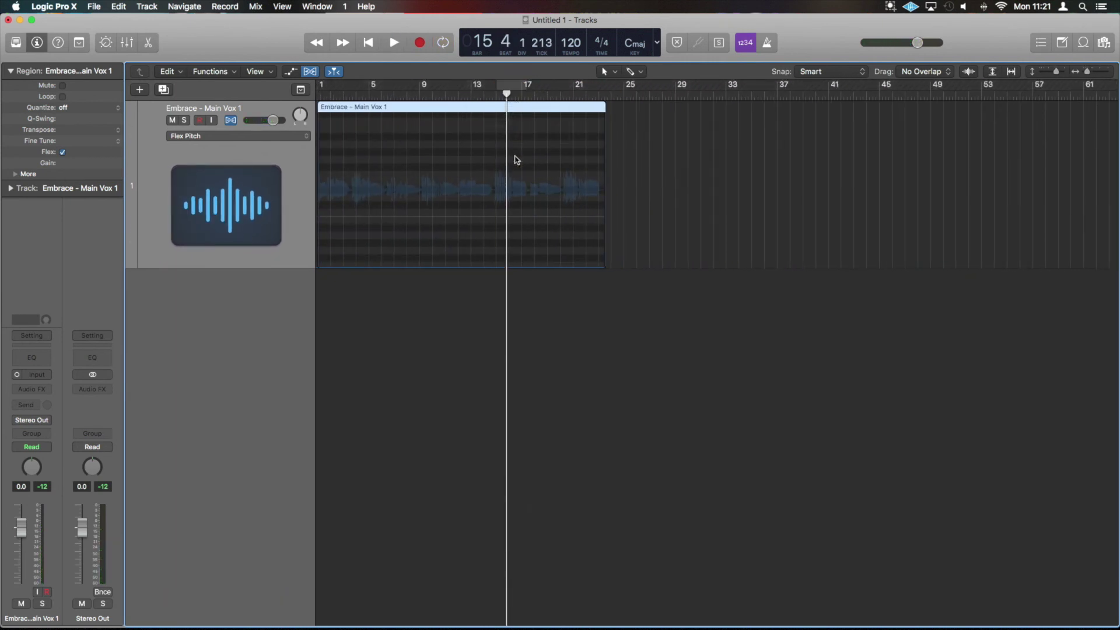
{"action": "key", "text": "super+Down"}
{"action": "key", "text": "super+Right"}
{"action": "key", "text": "super+Right"}
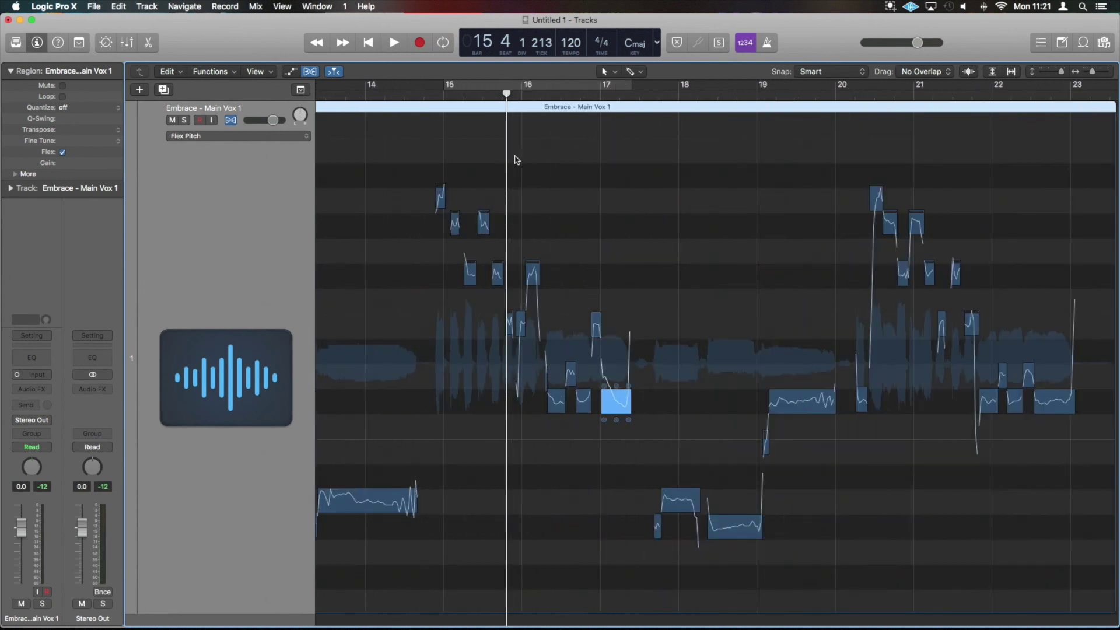